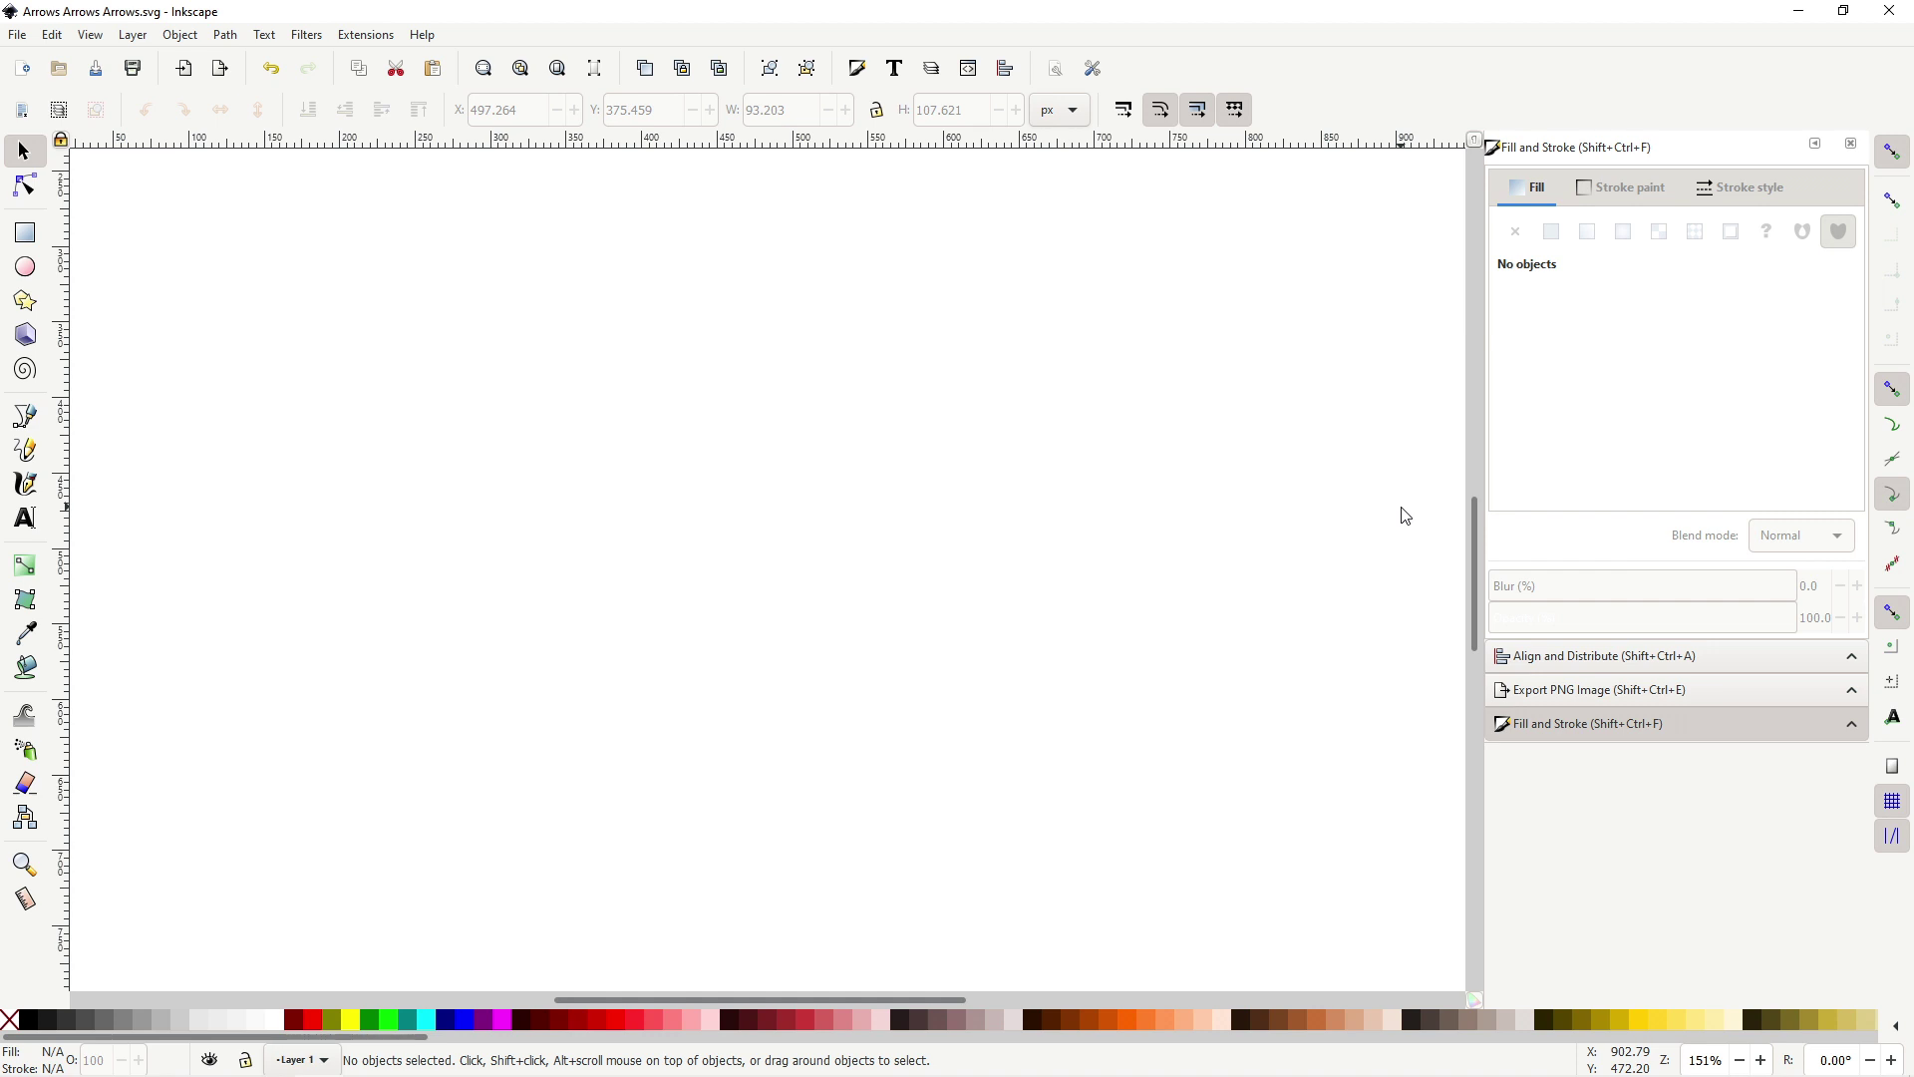
Step: Draw a three-cornered polygon pointing right, about 147 px wide and 169 px high
left_click(31, 311)
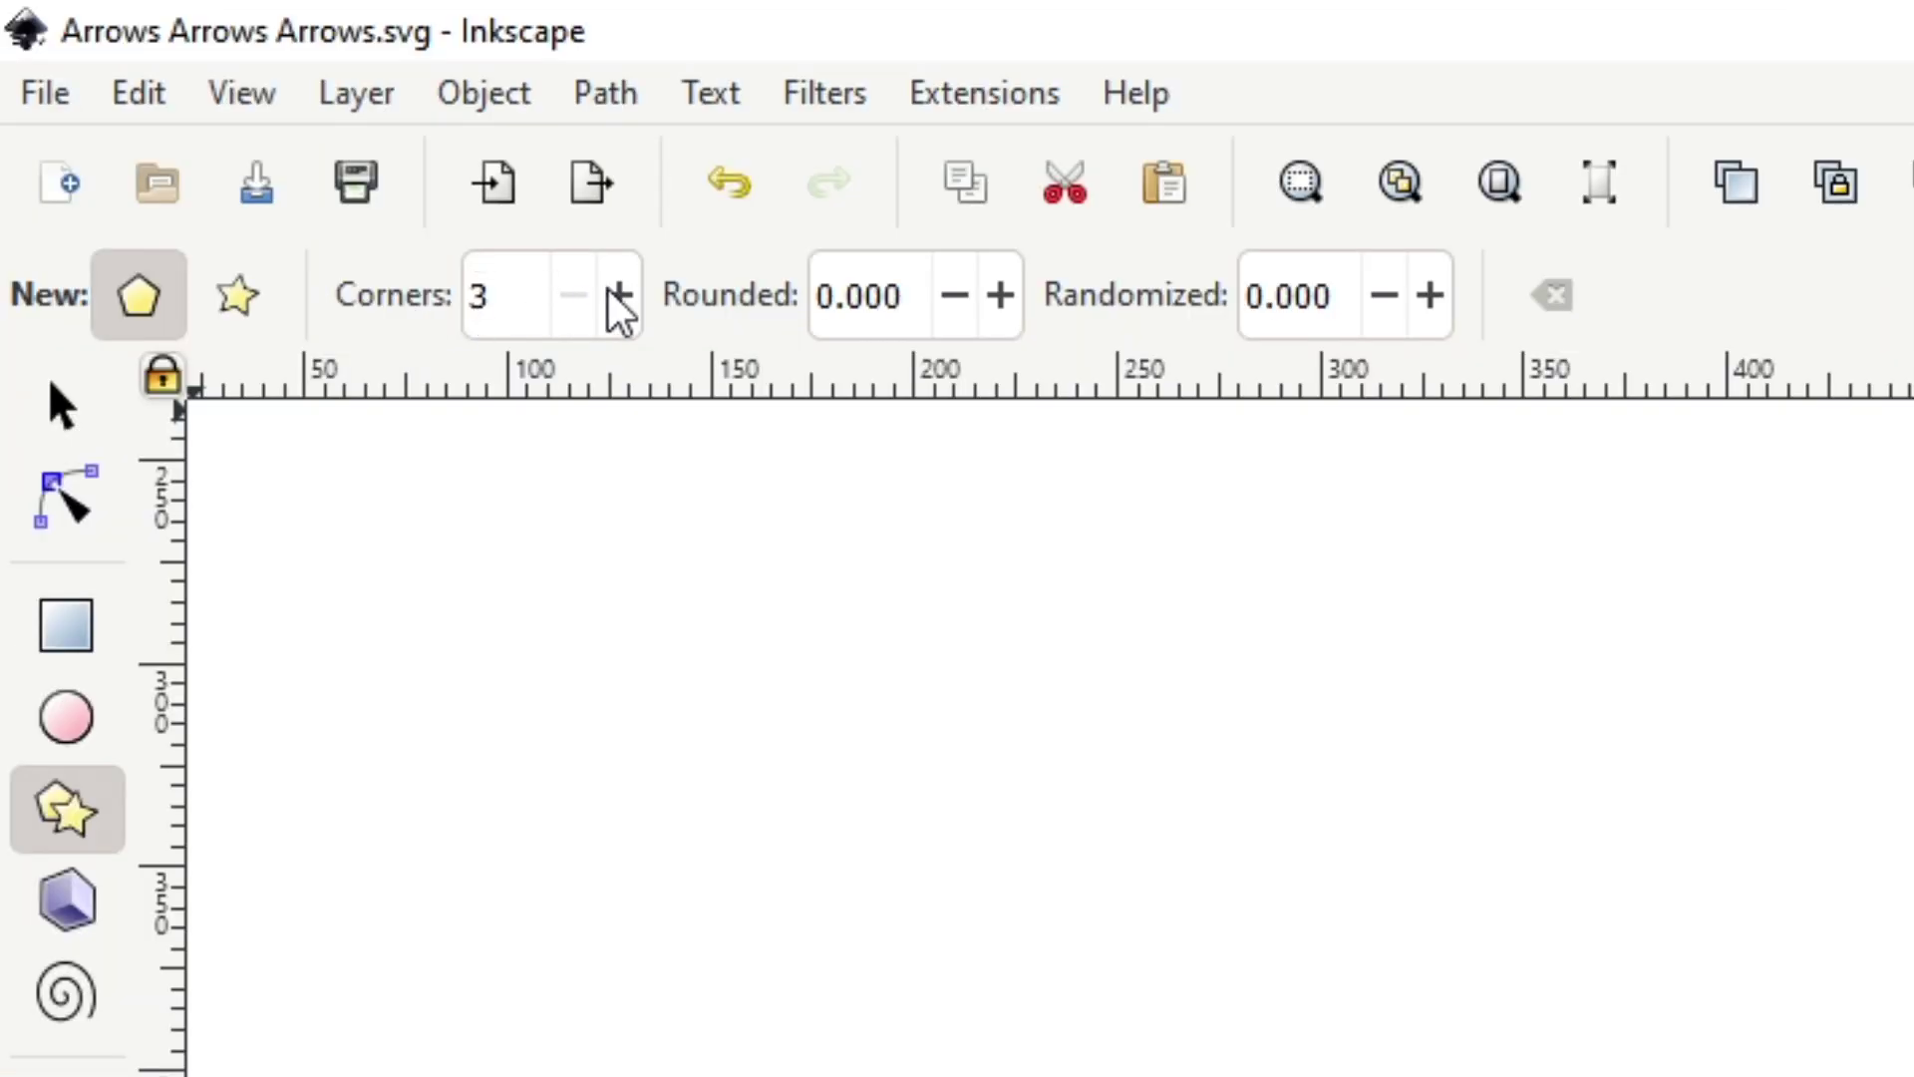
left_click(229, 110)
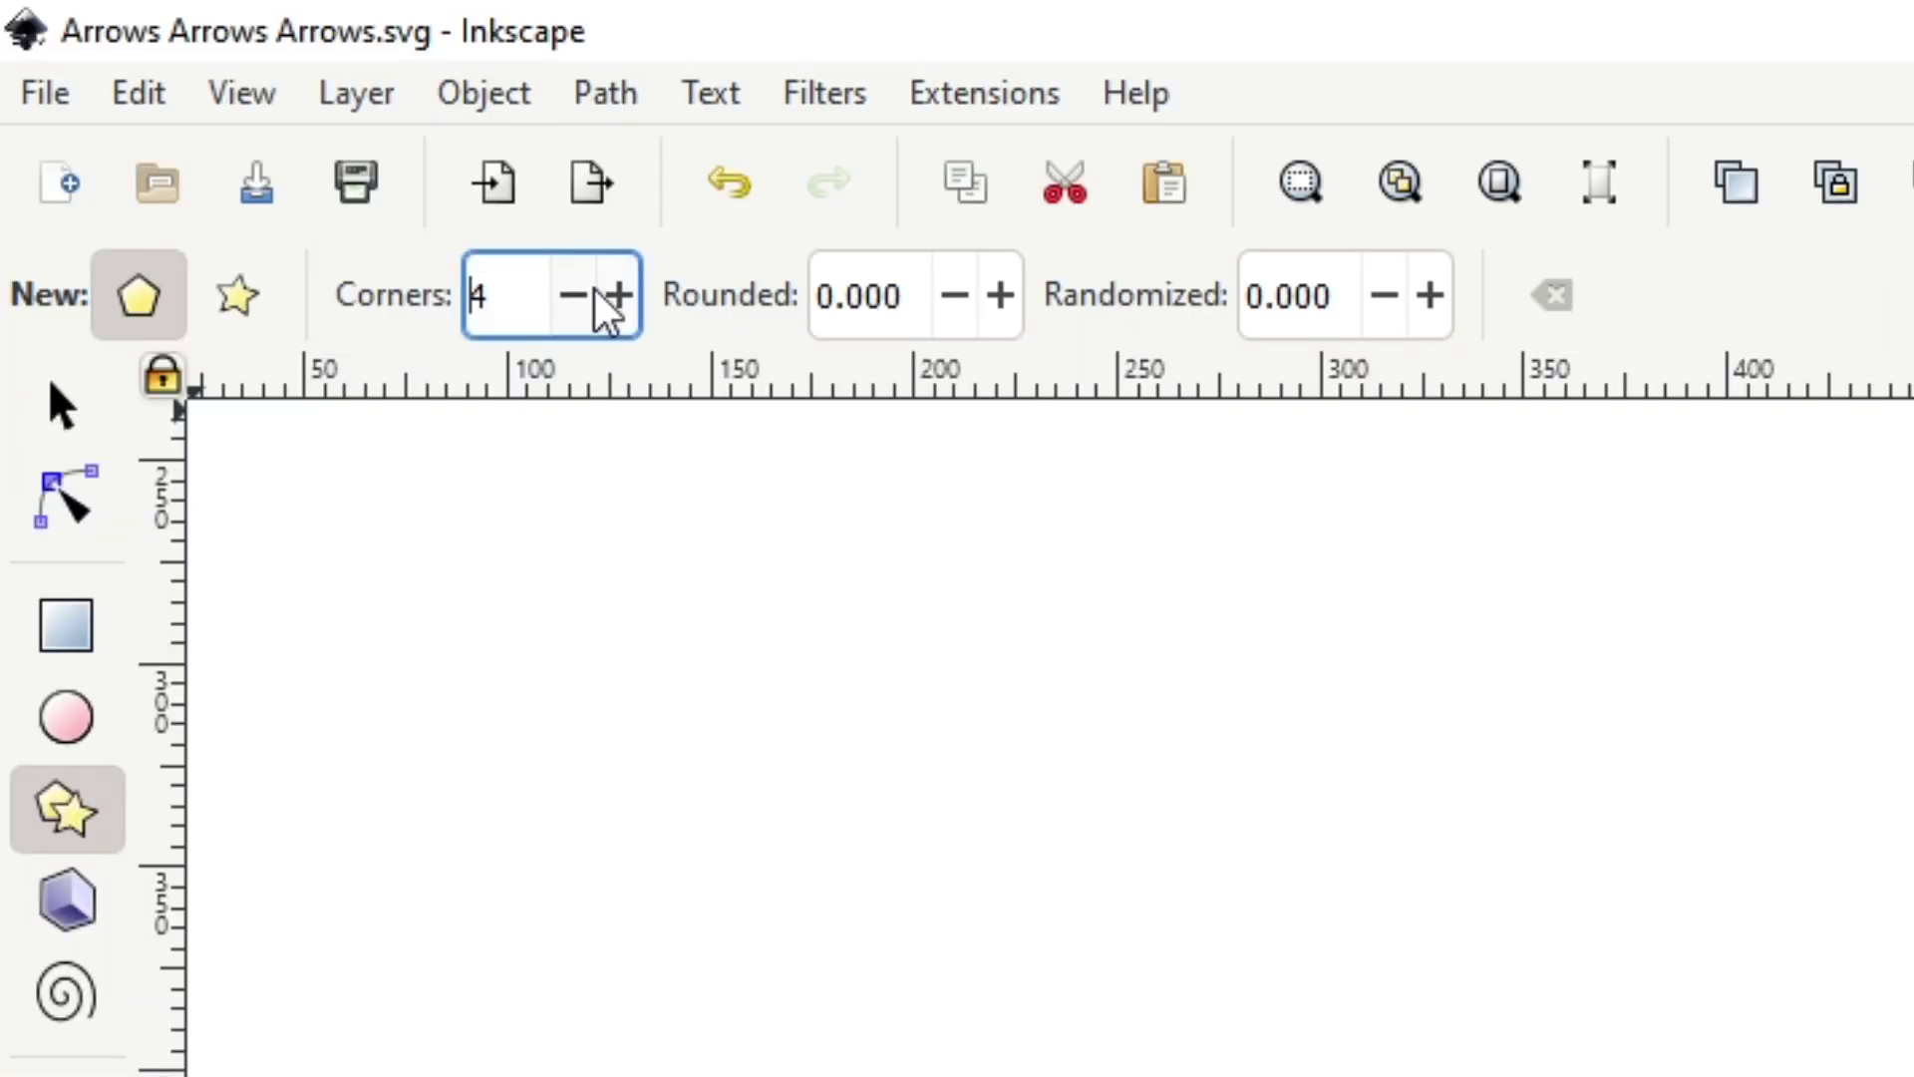
left_click(213, 110)
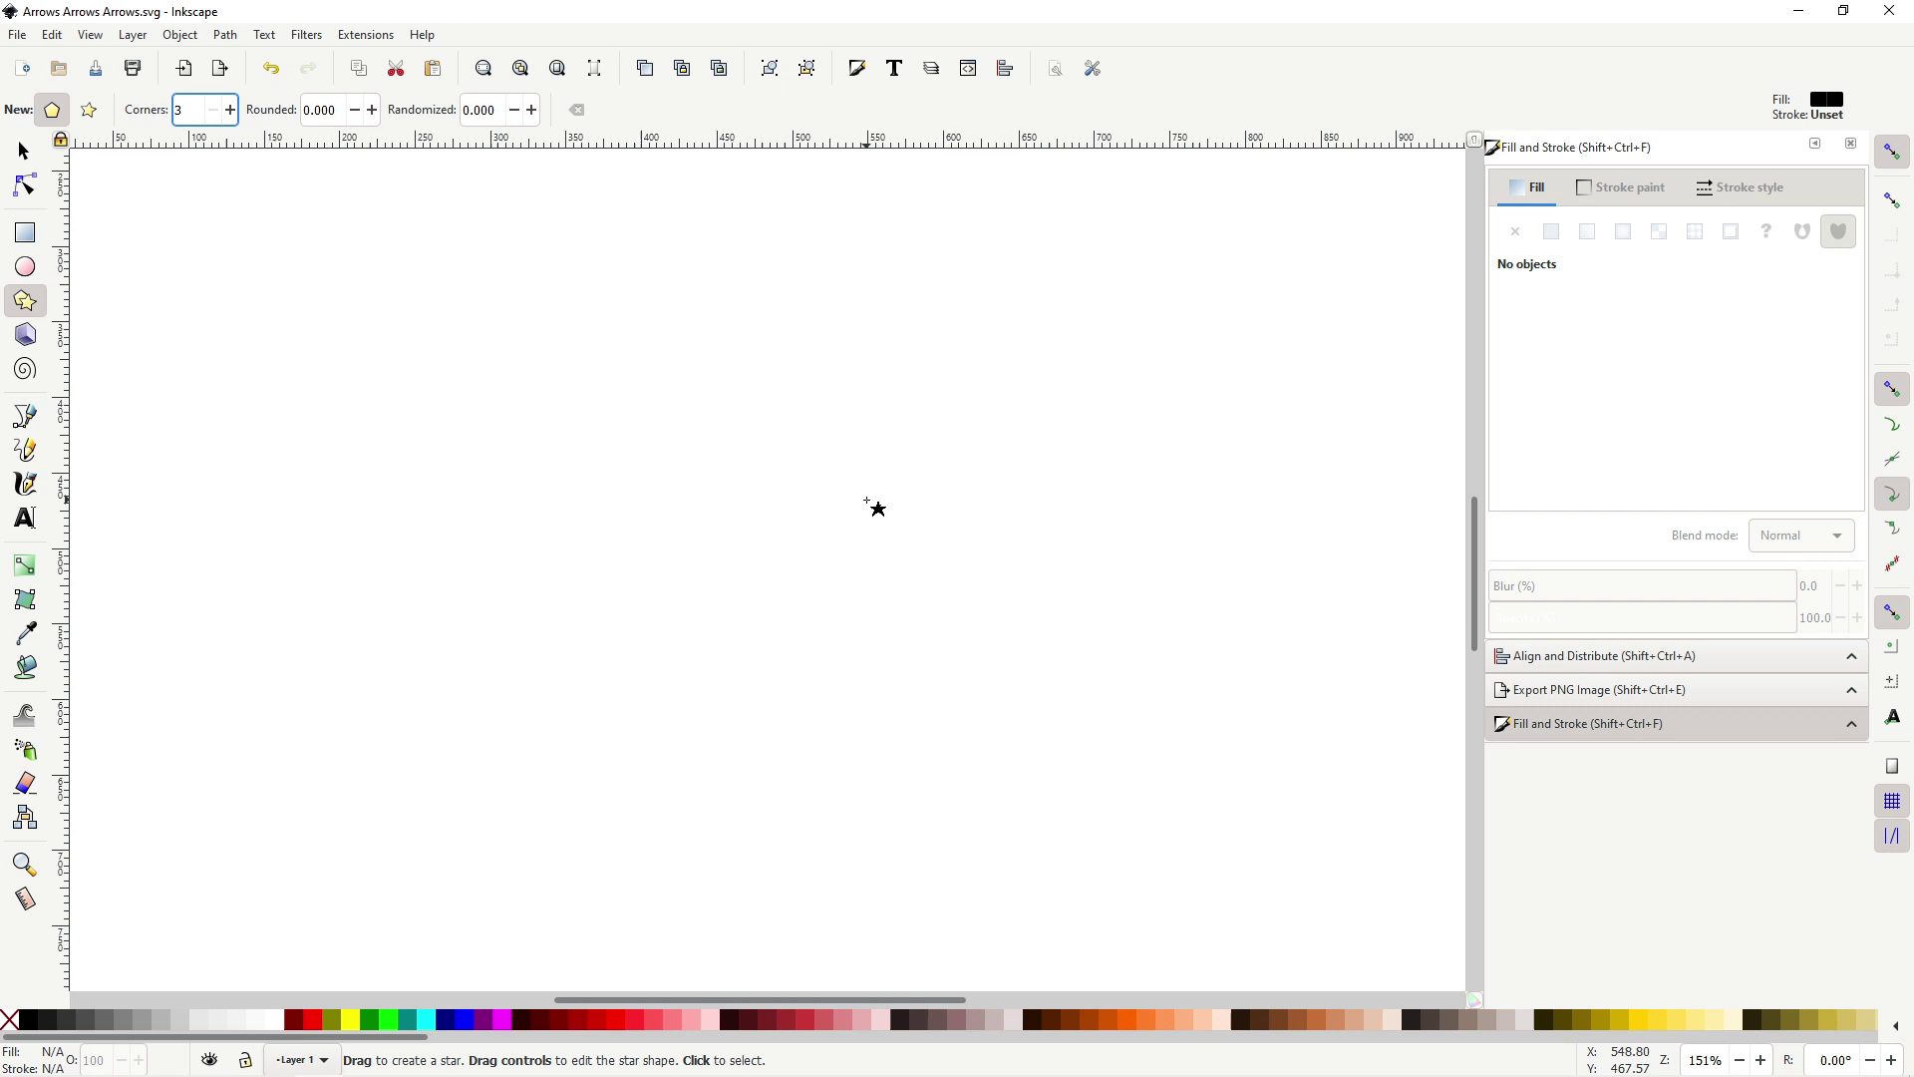
left_click_drag(833, 486, 982, 485)
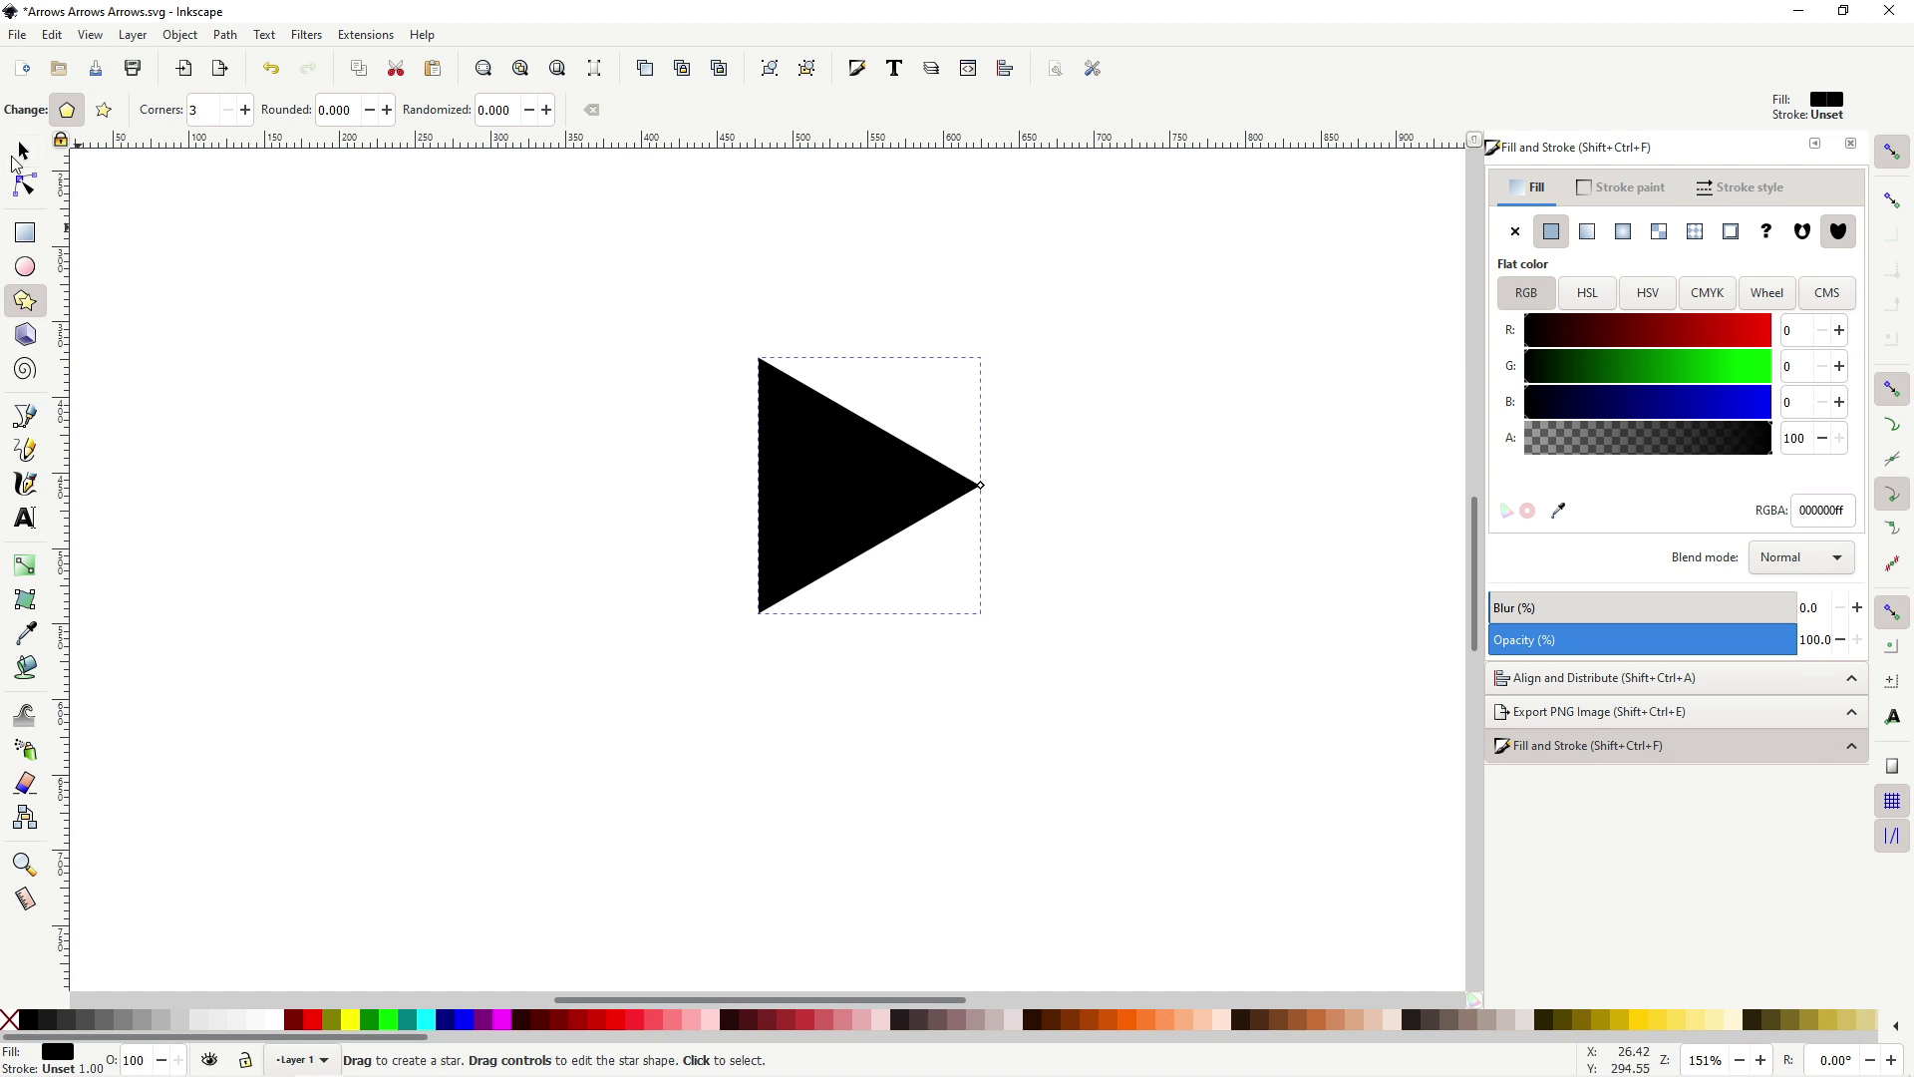
key("ctrl")
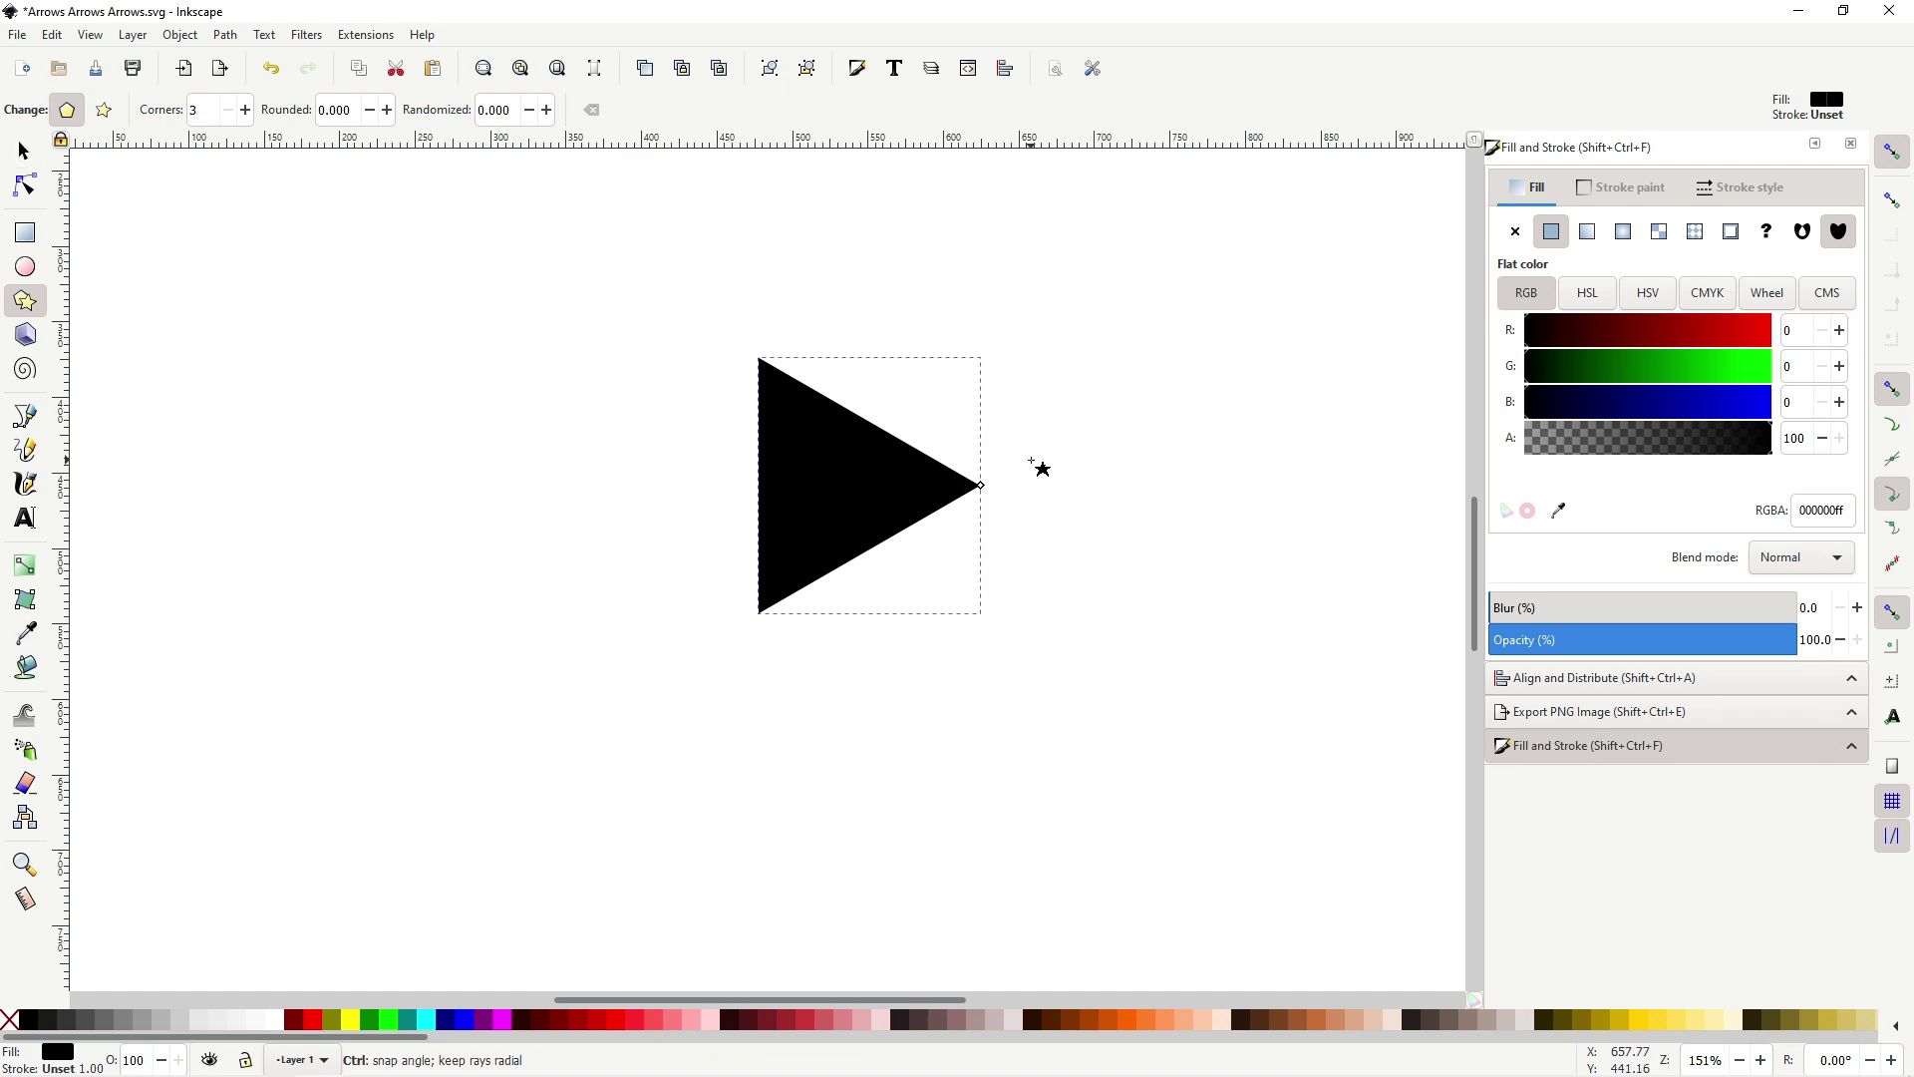
Step: Duplicate the triangle and stretch the copy into a tapered tail behind it, about 334 px wide and 115 px high
left_click(21, 153)
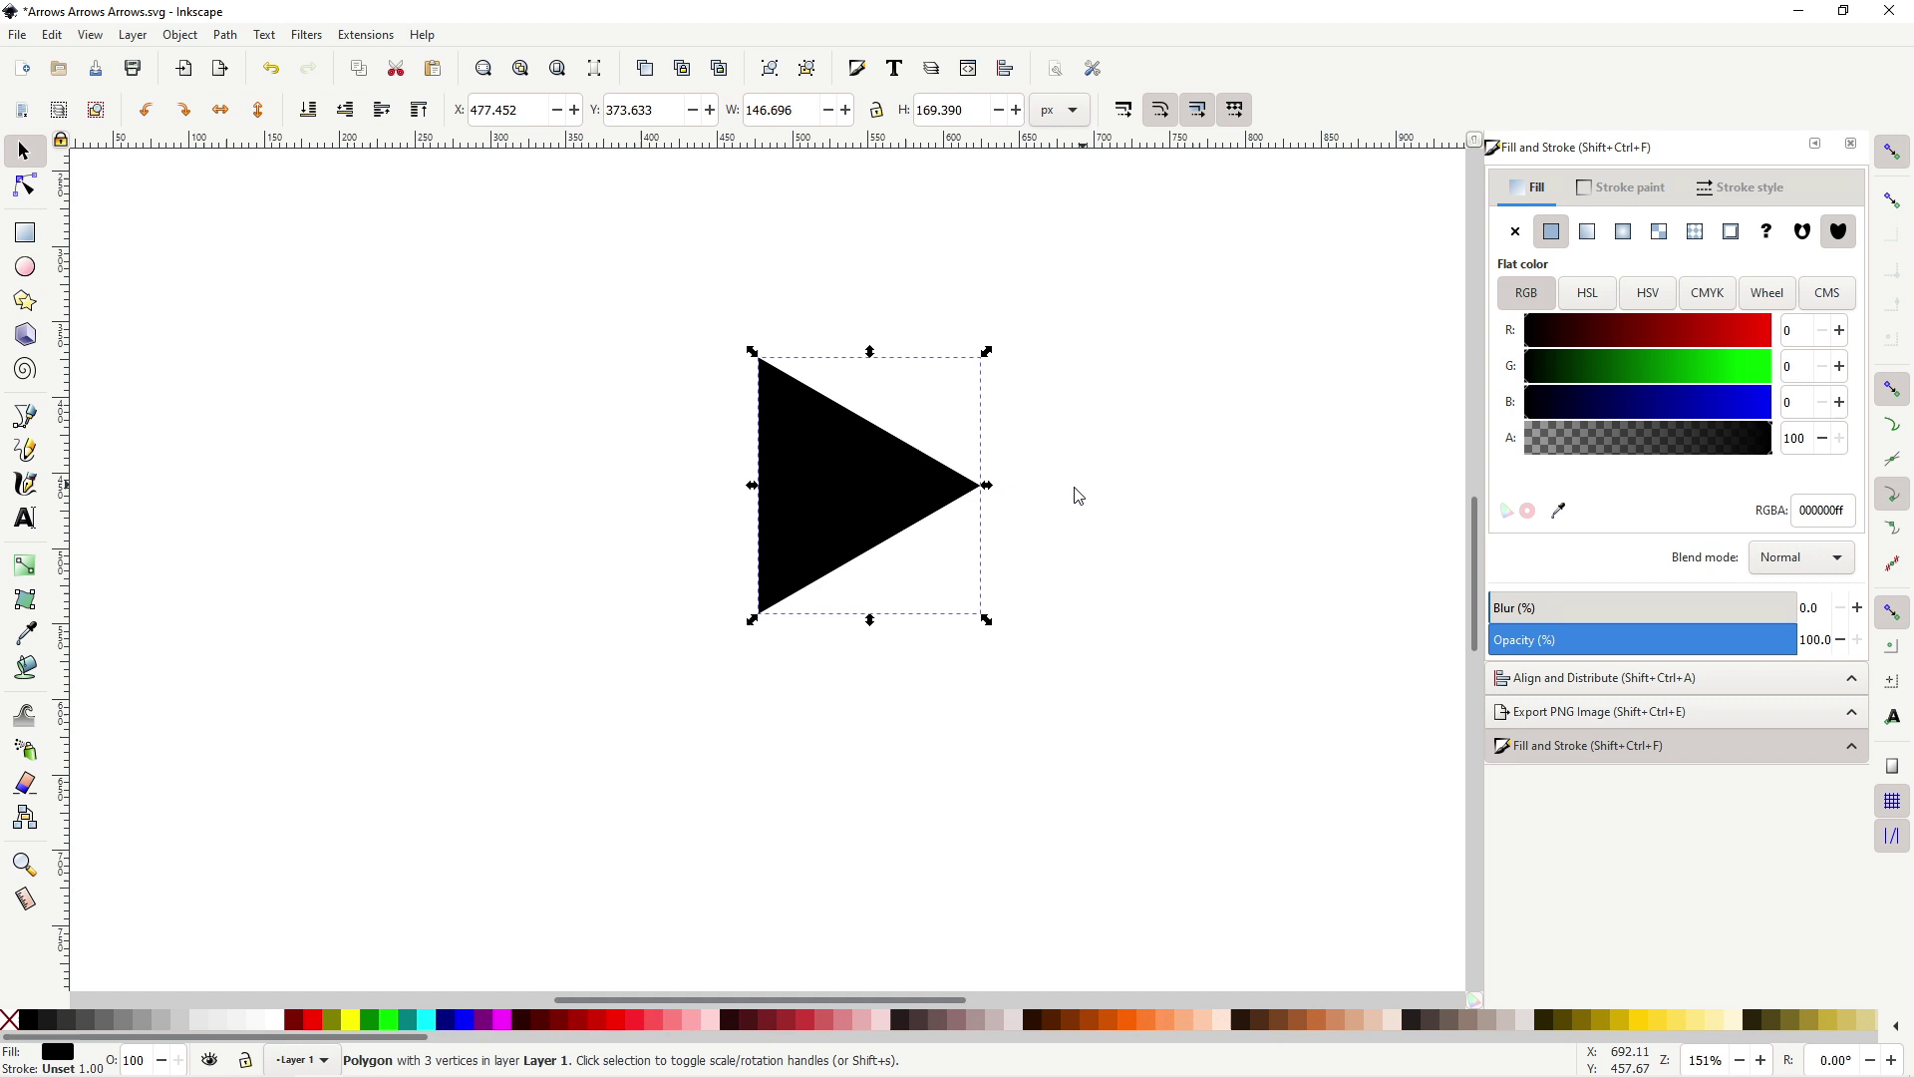
key("ctrl+d")
left_click_drag(902, 477, 782, 476)
left_click_drag(631, 484, 396, 484)
left_click_drag(630, 353, 630, 403)
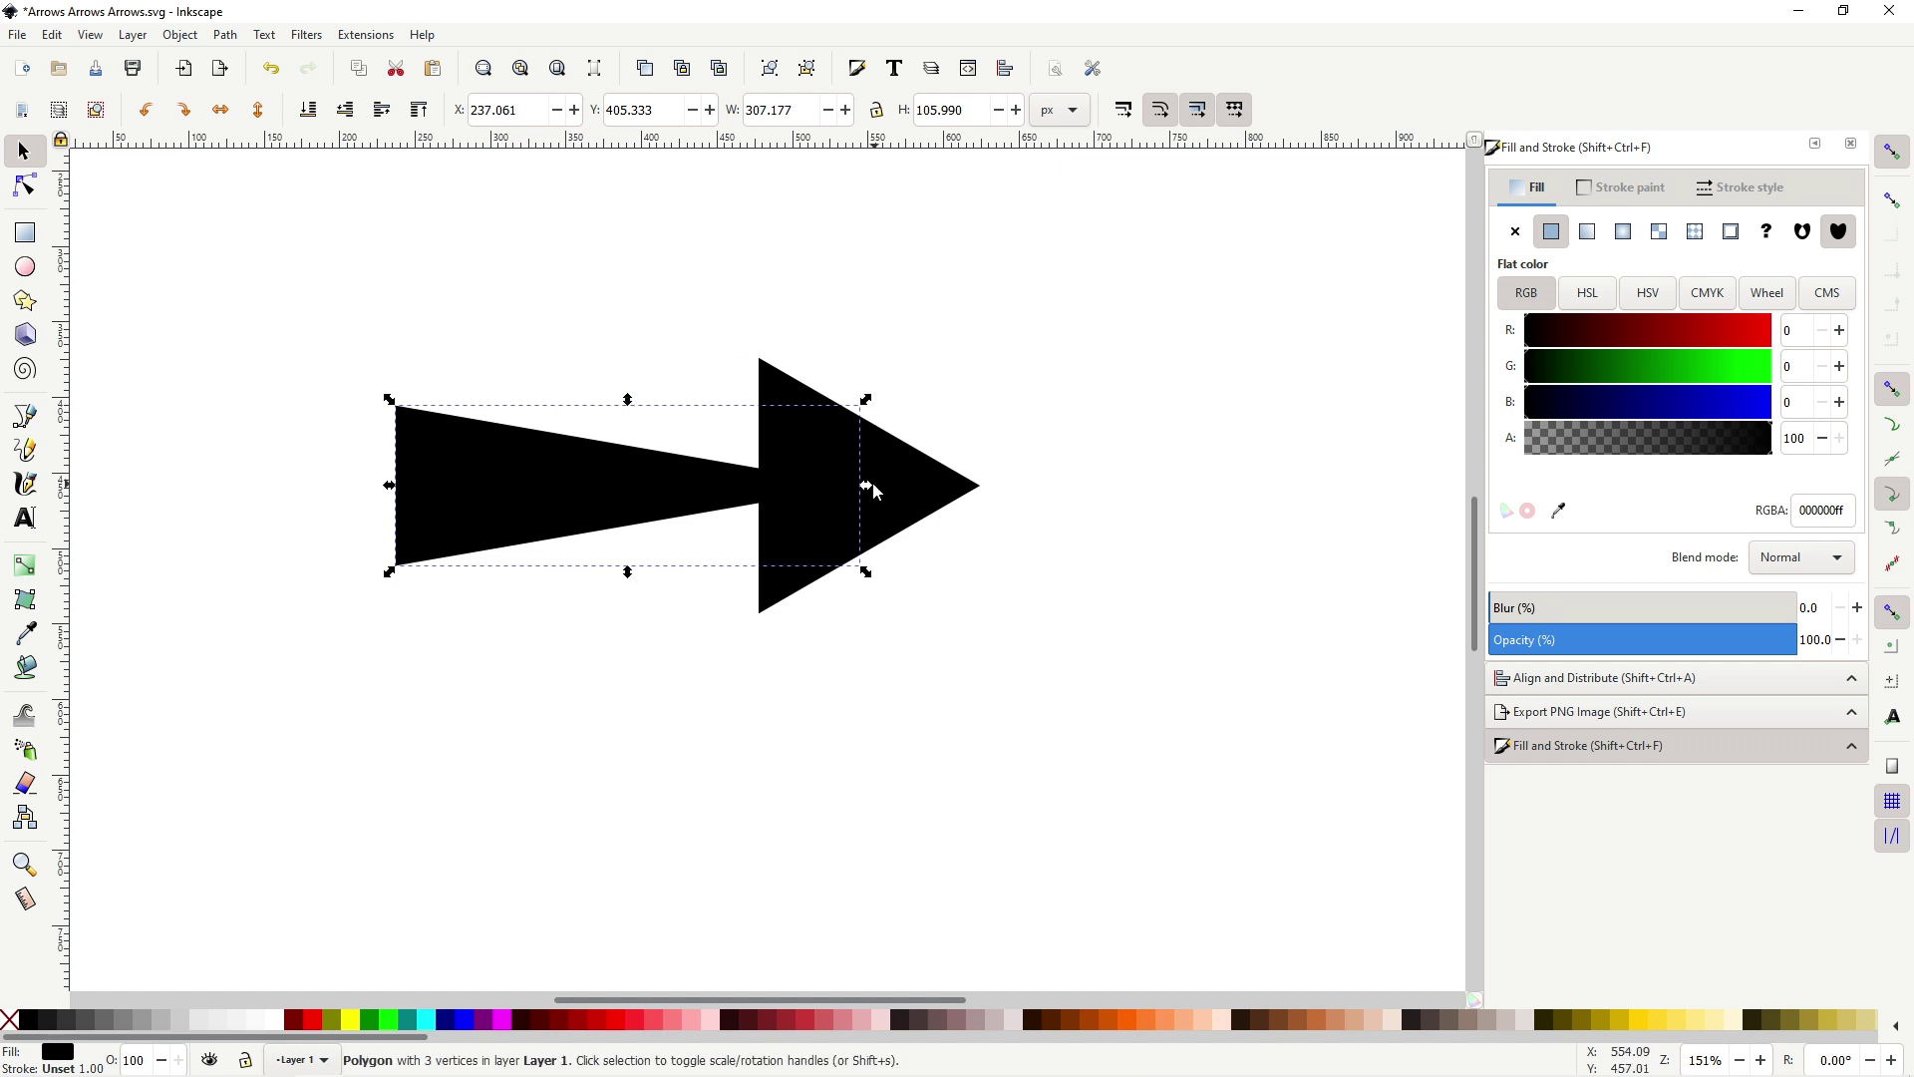
key("minus")
key("minus")
scroll(718, 435, "up", 1)
left_click(894, 486)
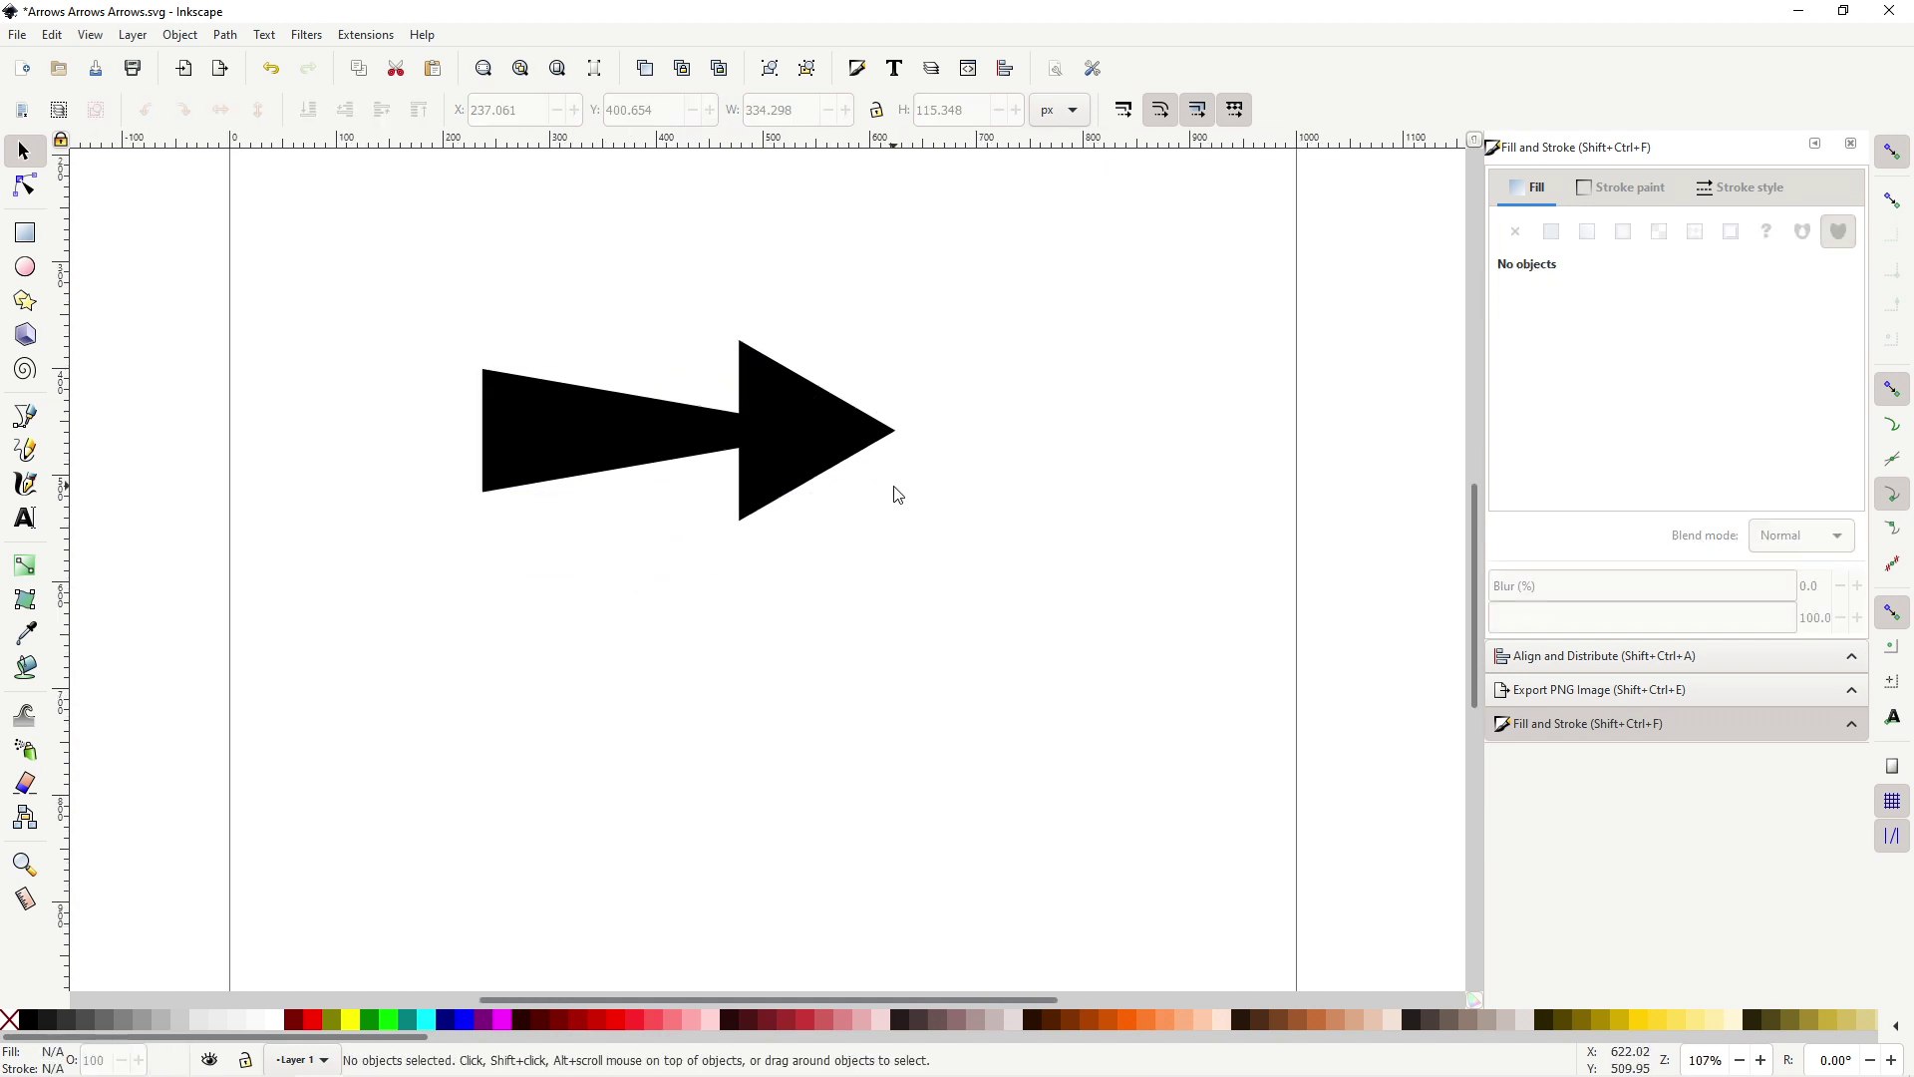
Step: Place a duplicate of the triangular arrowhead below the first arrow and draw an overlapping rectangular shaft about 312 by 79 px
left_click(757, 356)
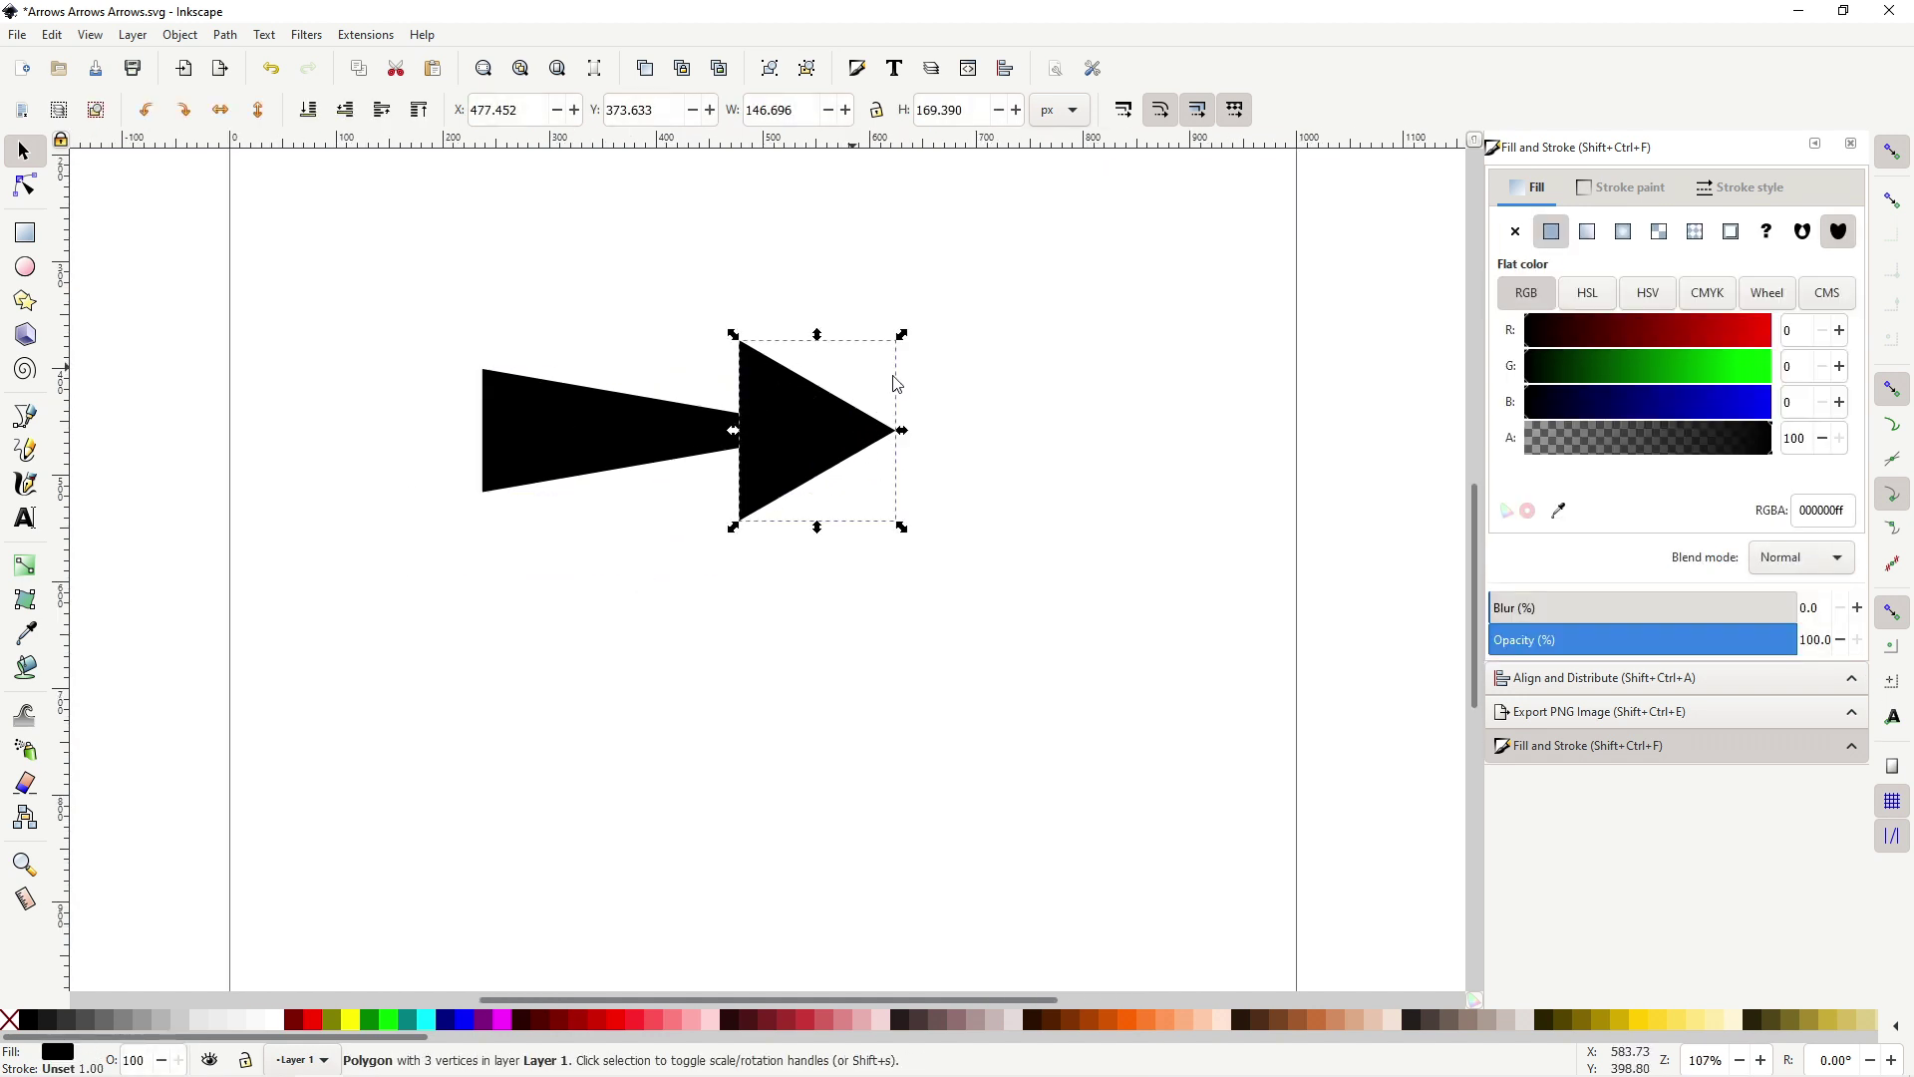
key("ctrl+d")
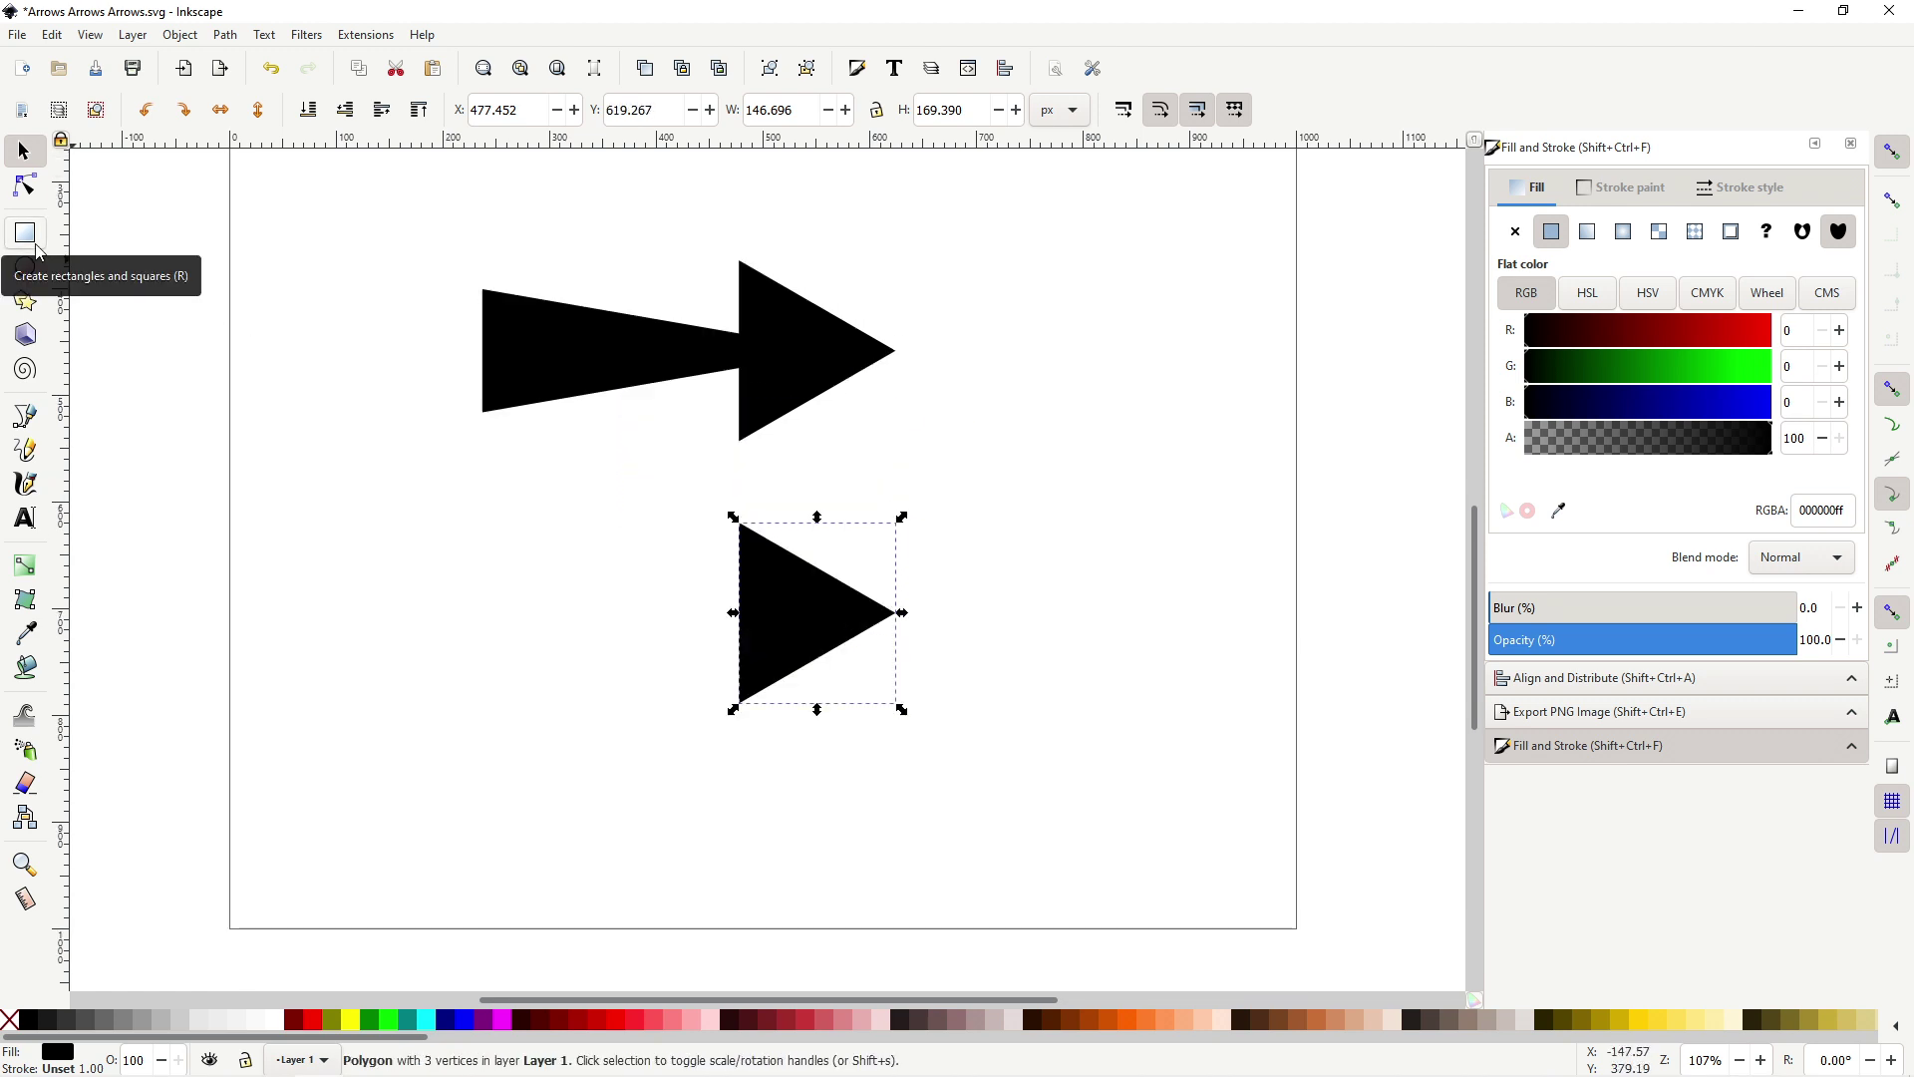
left_click(36, 245)
left_click_drag(443, 561, 780, 648)
left_click(903, 538)
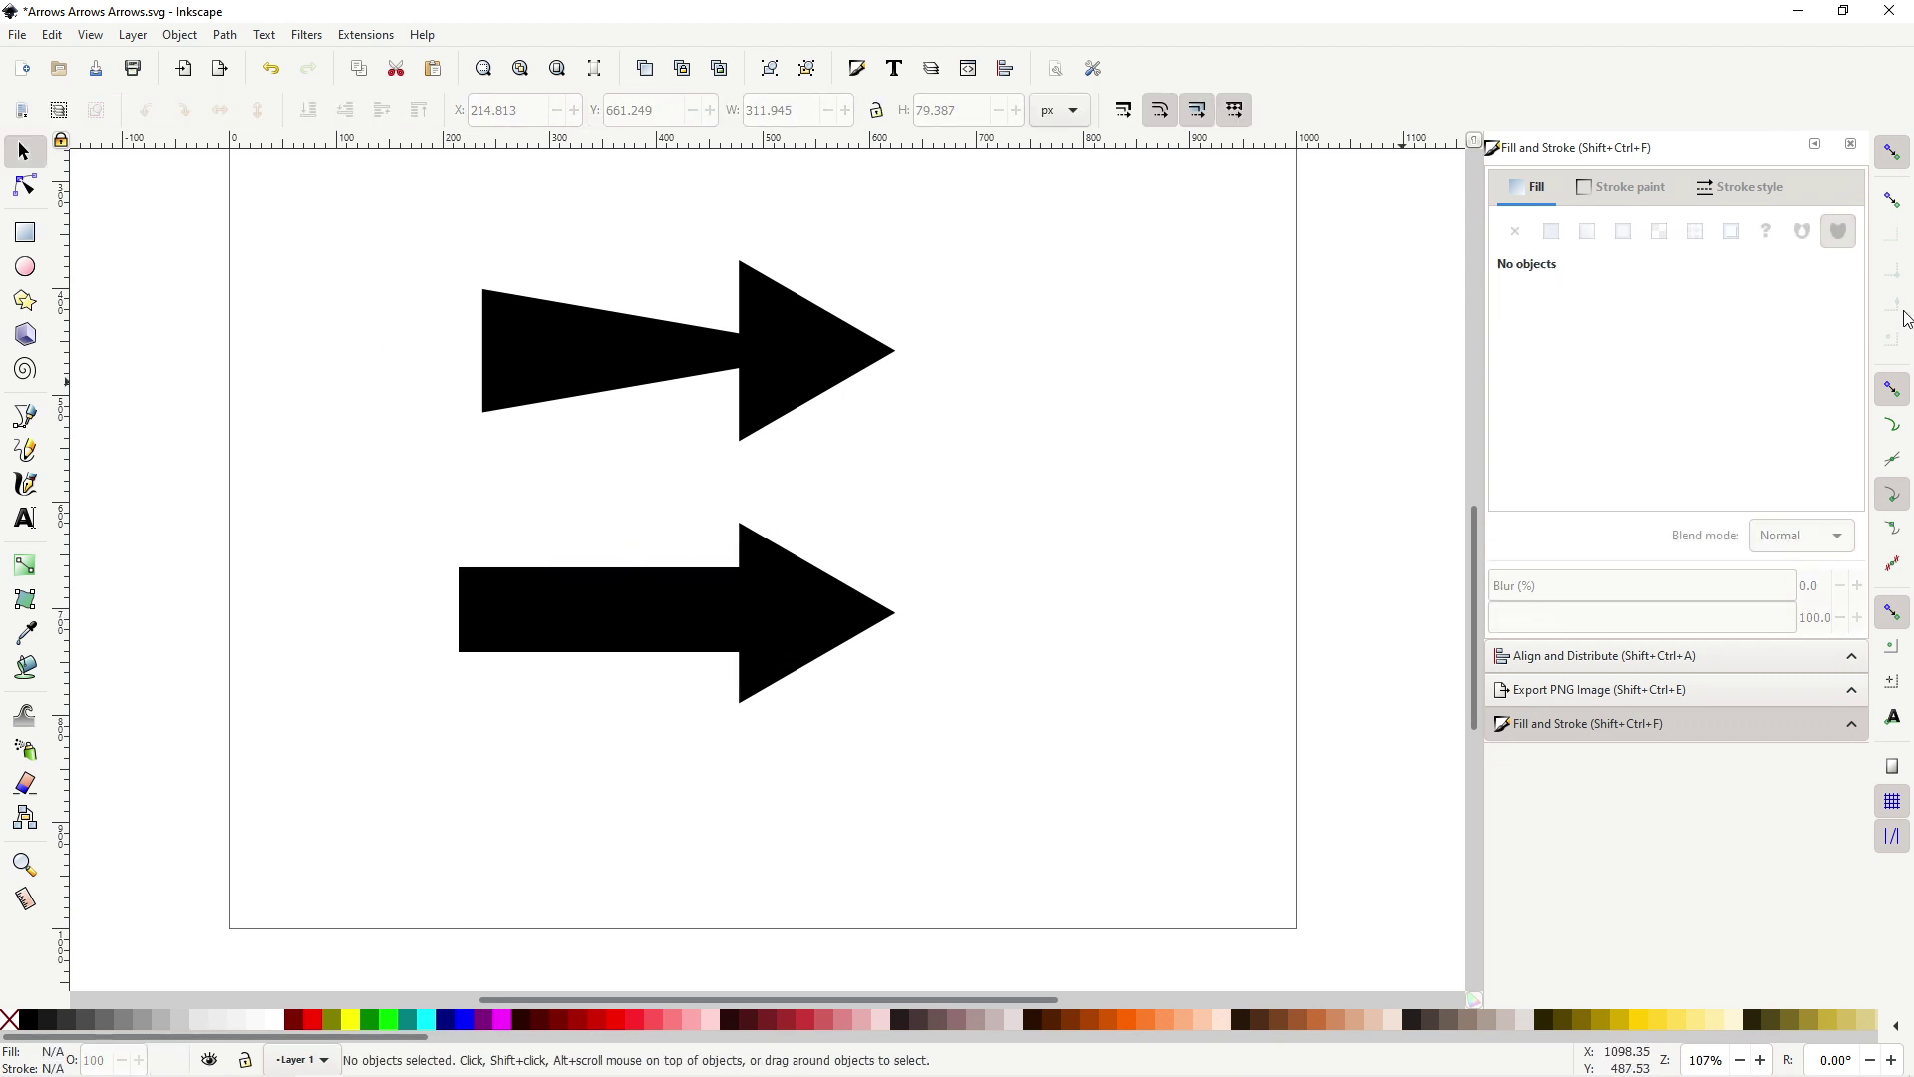
Step: Enable snapping for bounding boxes, path intersections, smooth nodes and line segment midpoints
left_click(1893, 203)
left_click(1887, 459)
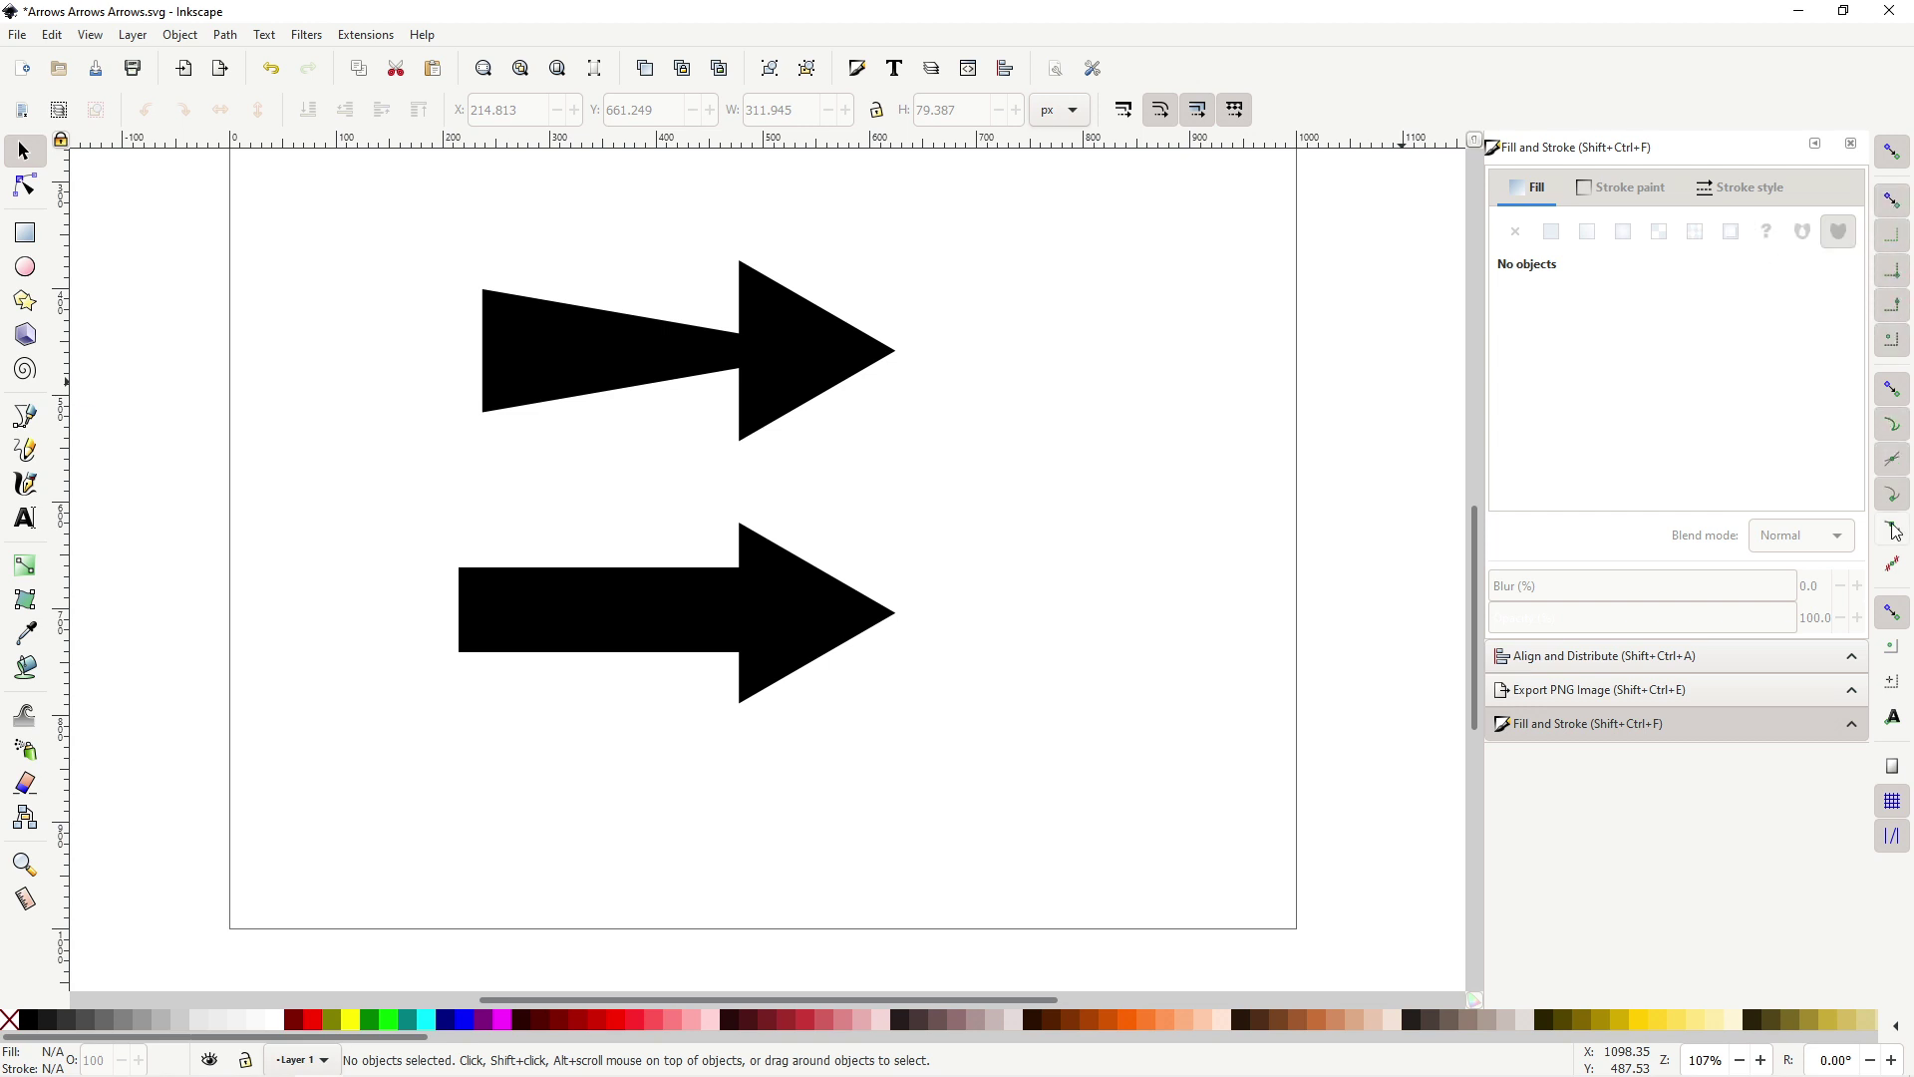
left_click(1888, 525)
left_click(1888, 560)
Step: Snap the rectangular shaft to the vertical middle of the lower arrowhead and shorten it to about 257 px wide
mouse_move(672, 616)
left_mouse_down()
mouse_move(644, 620)
mouse_move(688, 620)
mouse_move(668, 591)
left_mouse_up()
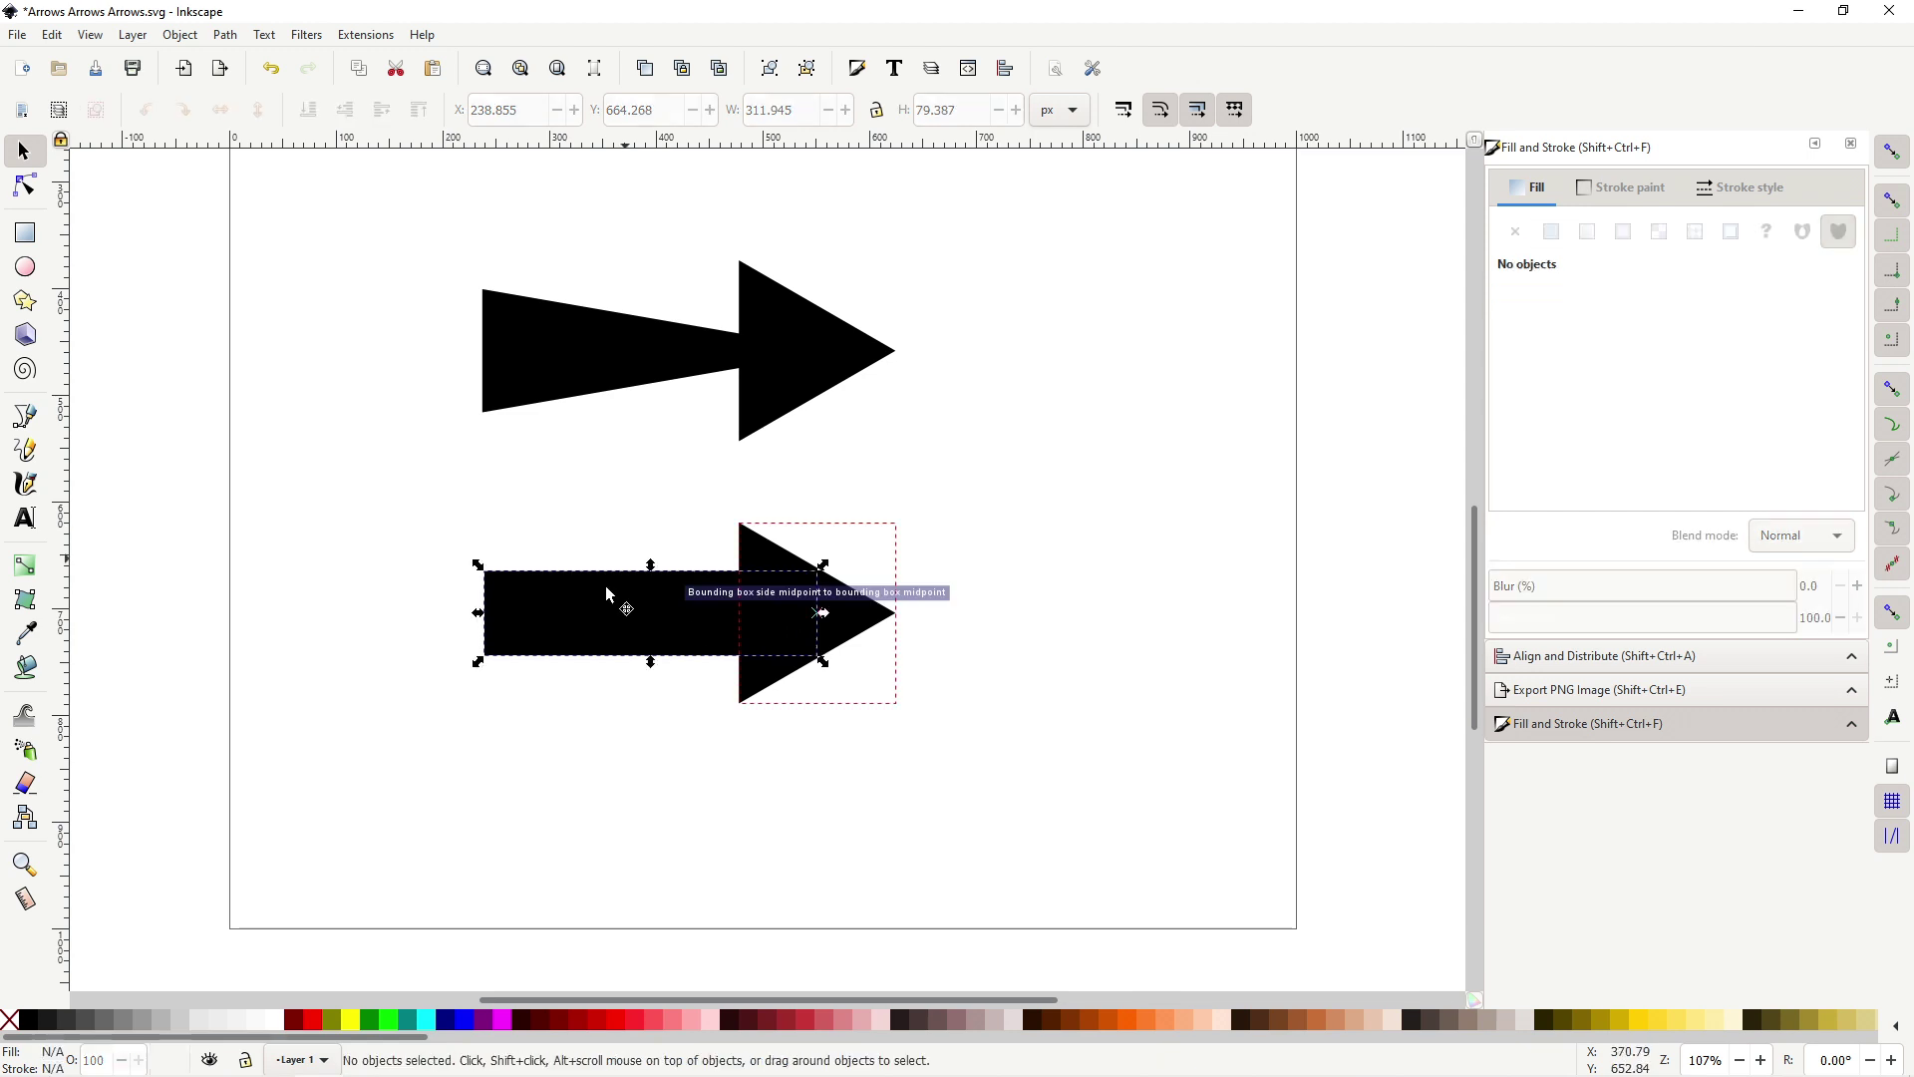
left_click_drag(480, 612, 541, 611)
left_click(878, 591)
scroll(868, 597, "up", 1)
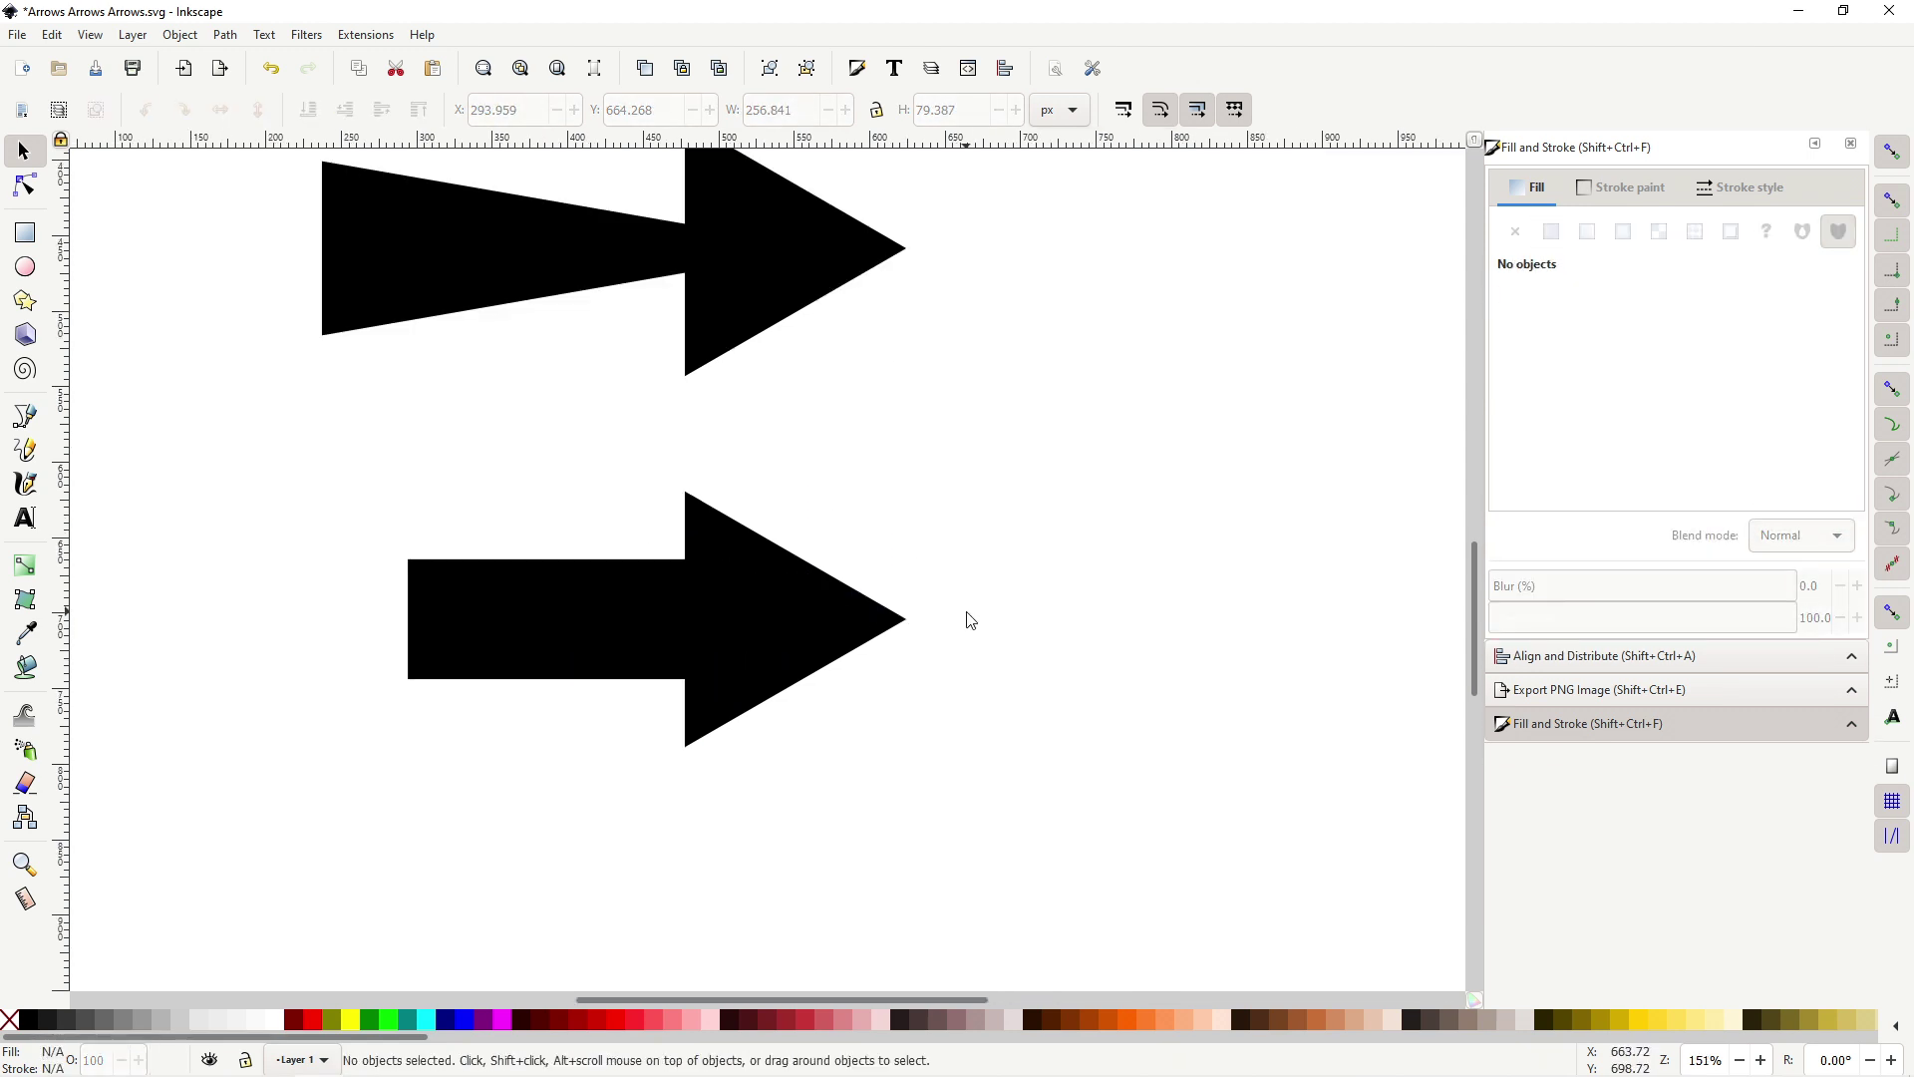
scroll(965, 614, "down", 1)
Step: Duplicate the lower arrow's rectangle and triangle together and place the copy to the right of the original
left_click(837, 616)
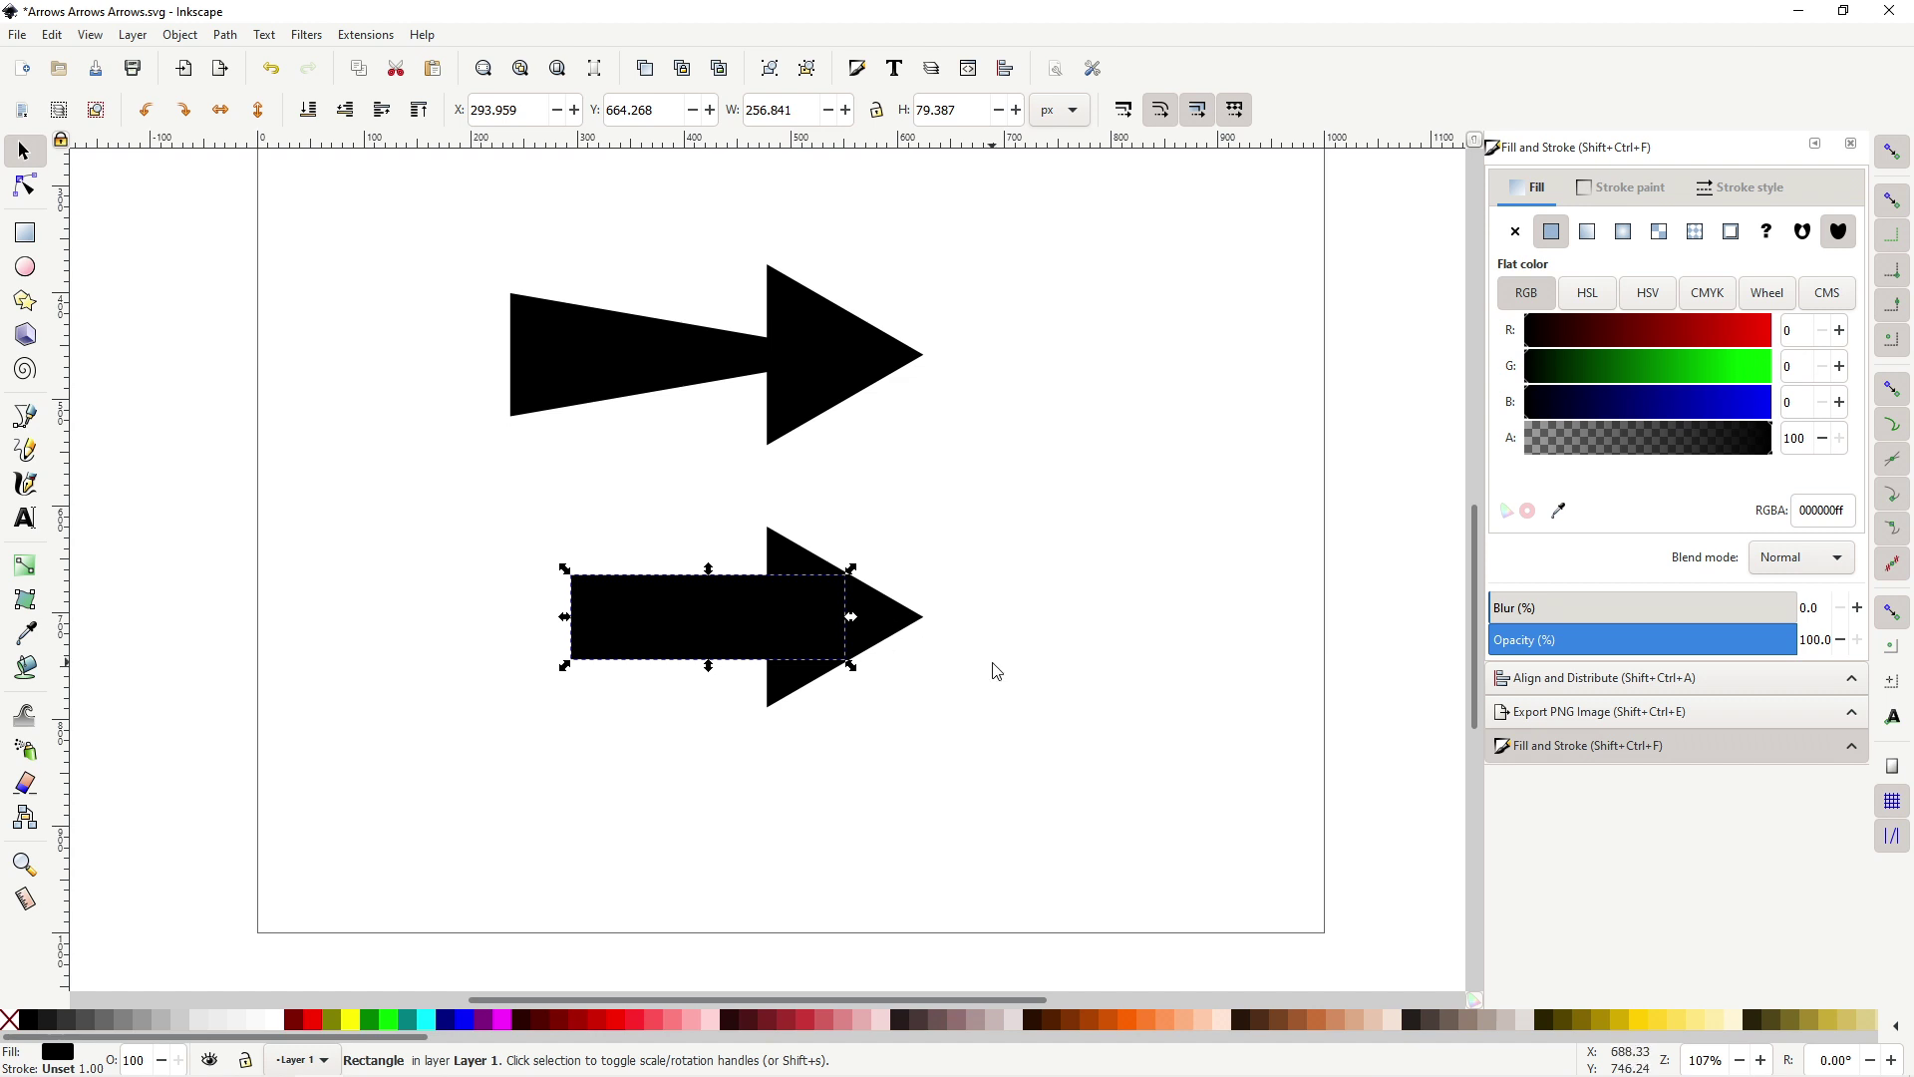
left_click_drag(1033, 769, 457, 500)
key("ctrl+d")
left_click_drag(636, 602, 1060, 601)
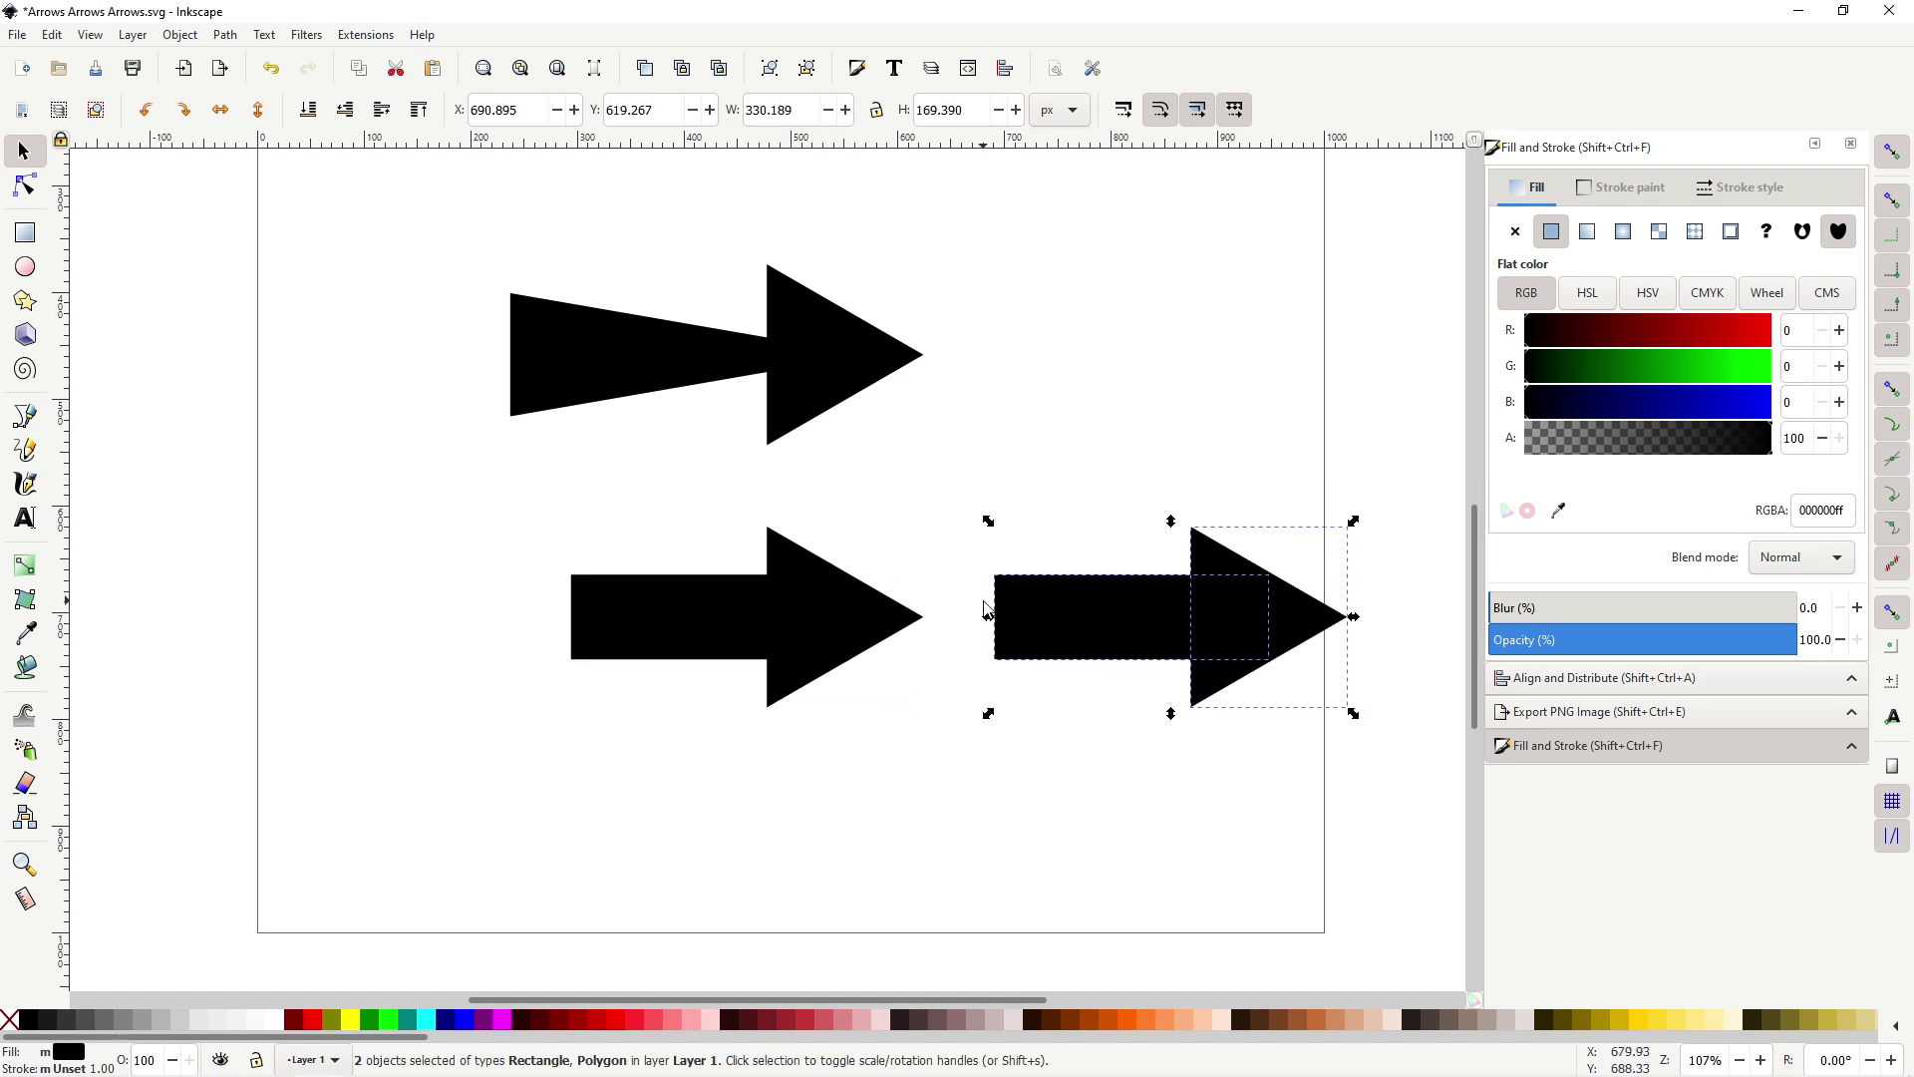
Step: Union the copied rectangle and triangle into a single arrow path and show its nodes
key("ctrl")
key("ctrl+plus")
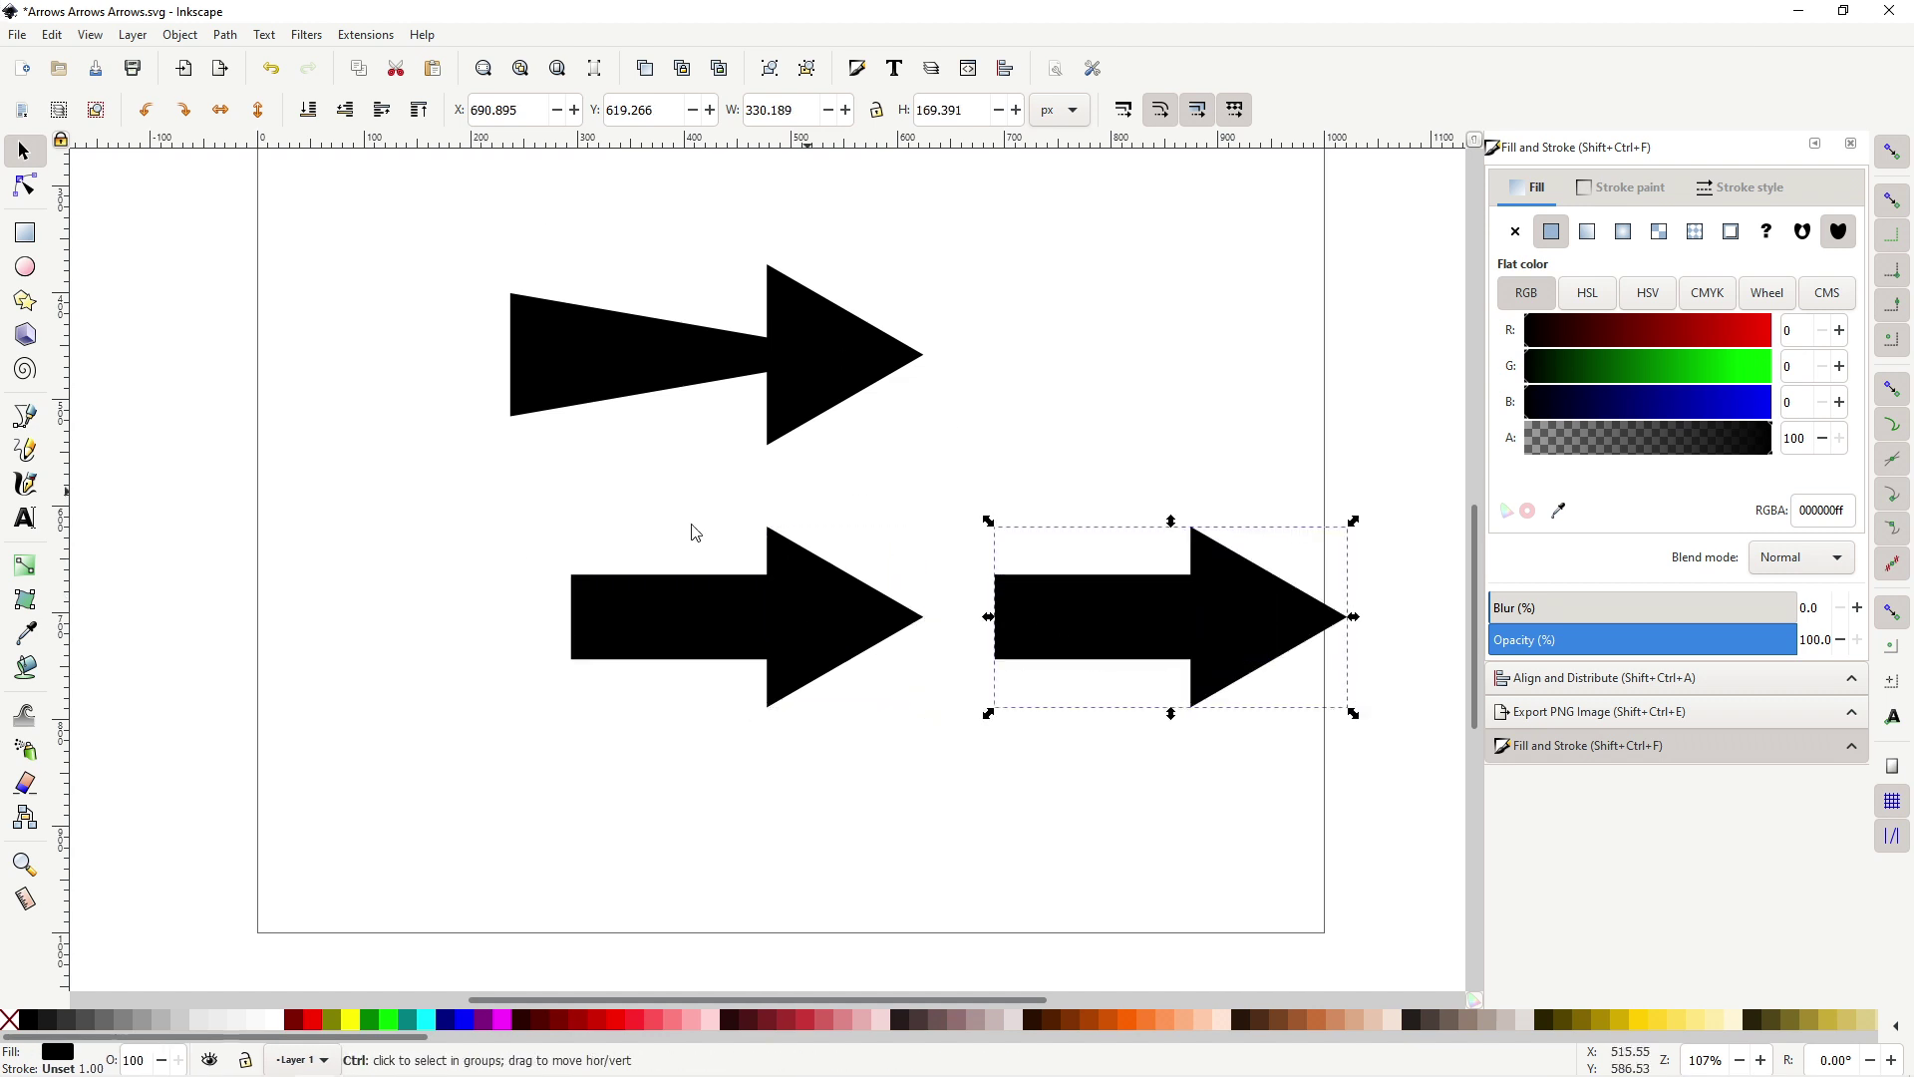
scroll(663, 531, "down", 1)
scroll(1116, 572, "up", 3)
scroll(1043, 477, "down", 2)
key("n")
scroll(1042, 576, "up", 1)
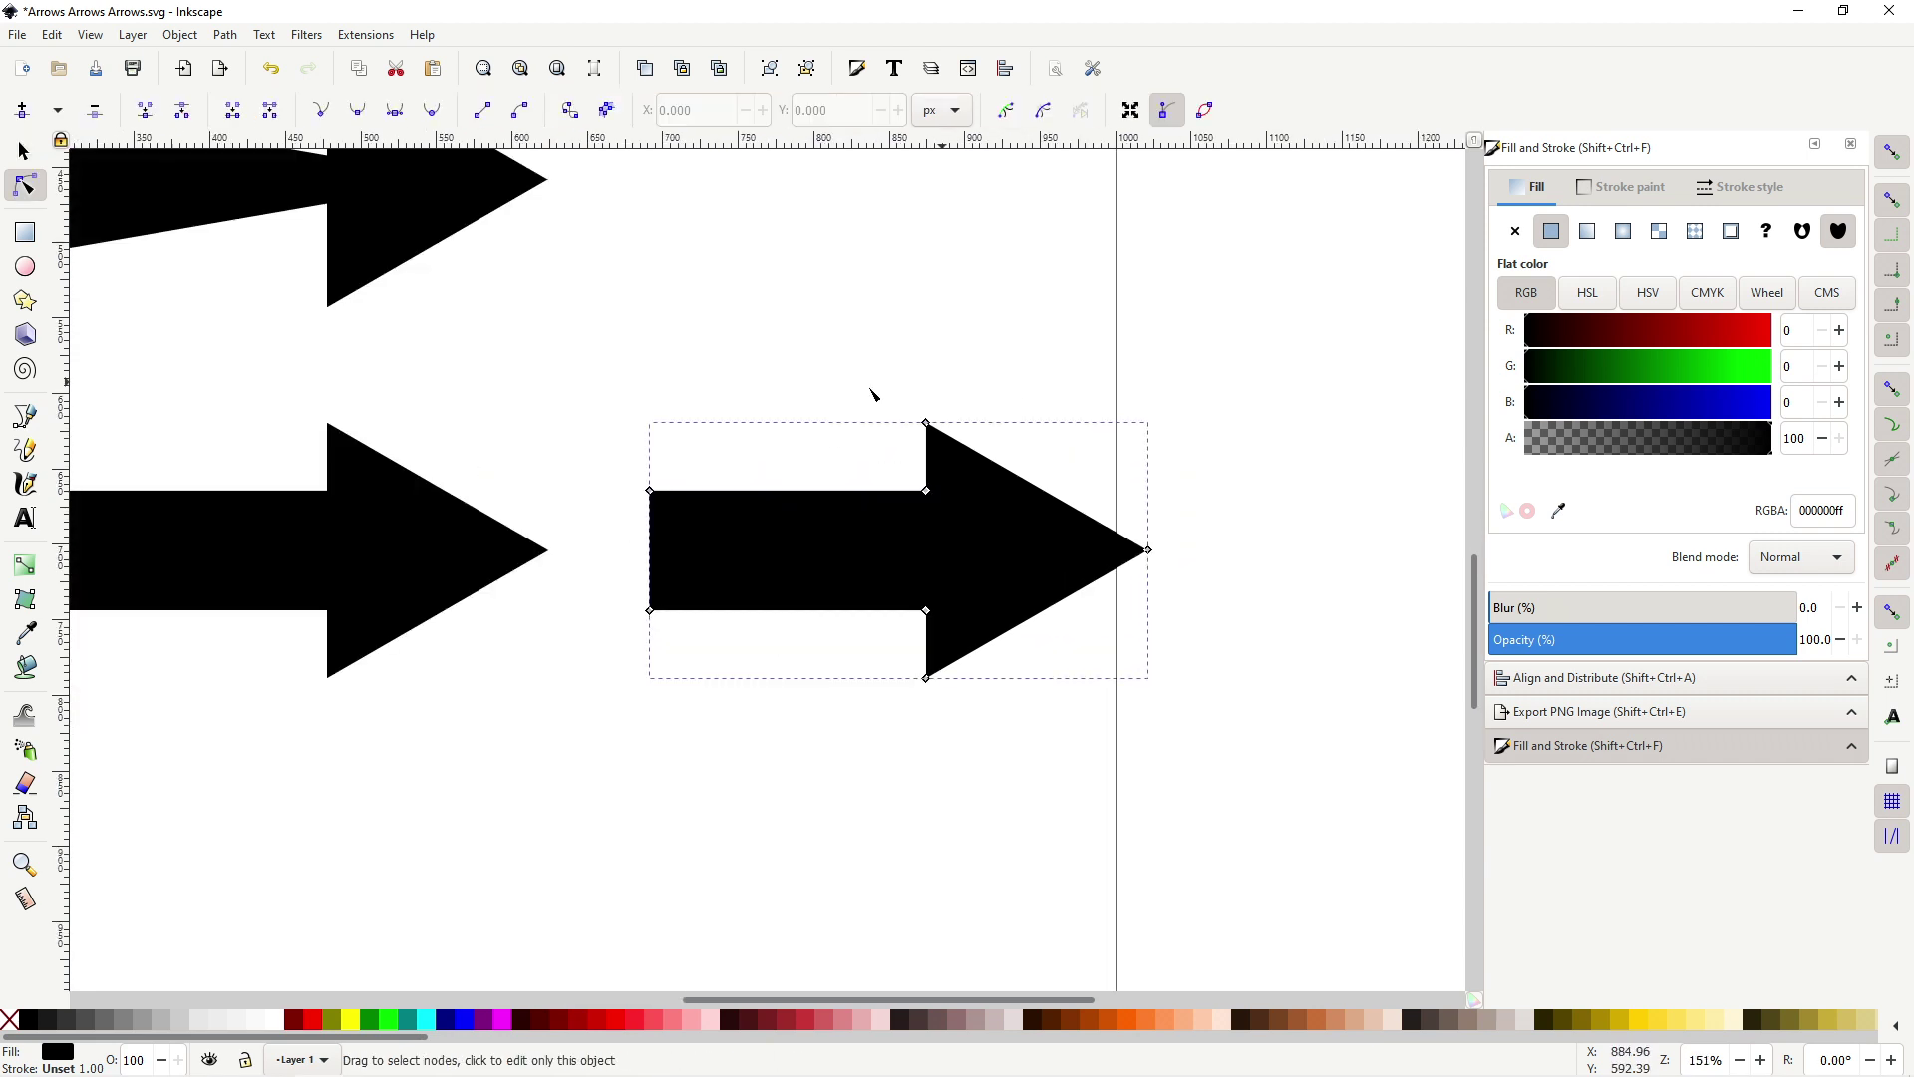
Step: Select all the arrow shapes and move them off the left side of the page to about X -909, Y 201 px
left_click(22, 151)
scroll(1308, 524, "down", 2)
key("ctrl+a")
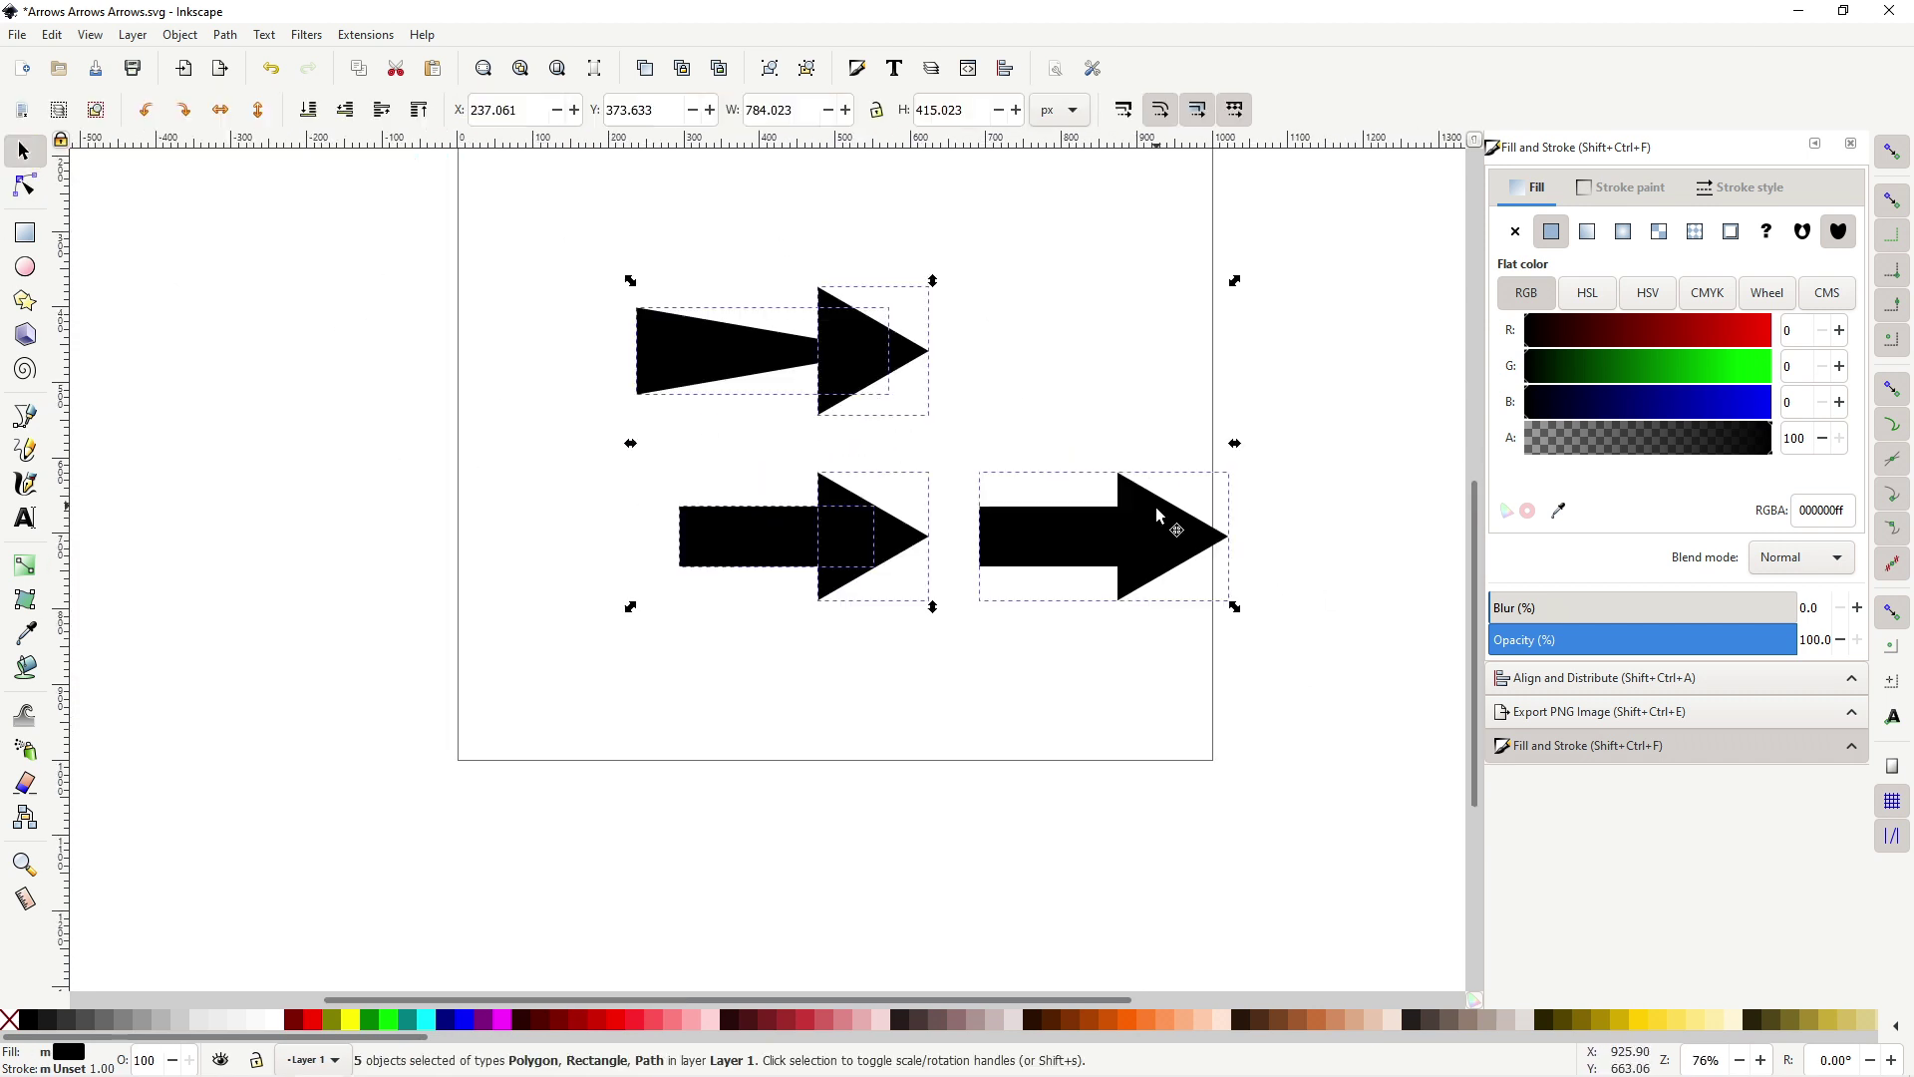
left_click_drag(1157, 513, 345, 403)
left_click(837, 376)
scroll(837, 376, "up", 2)
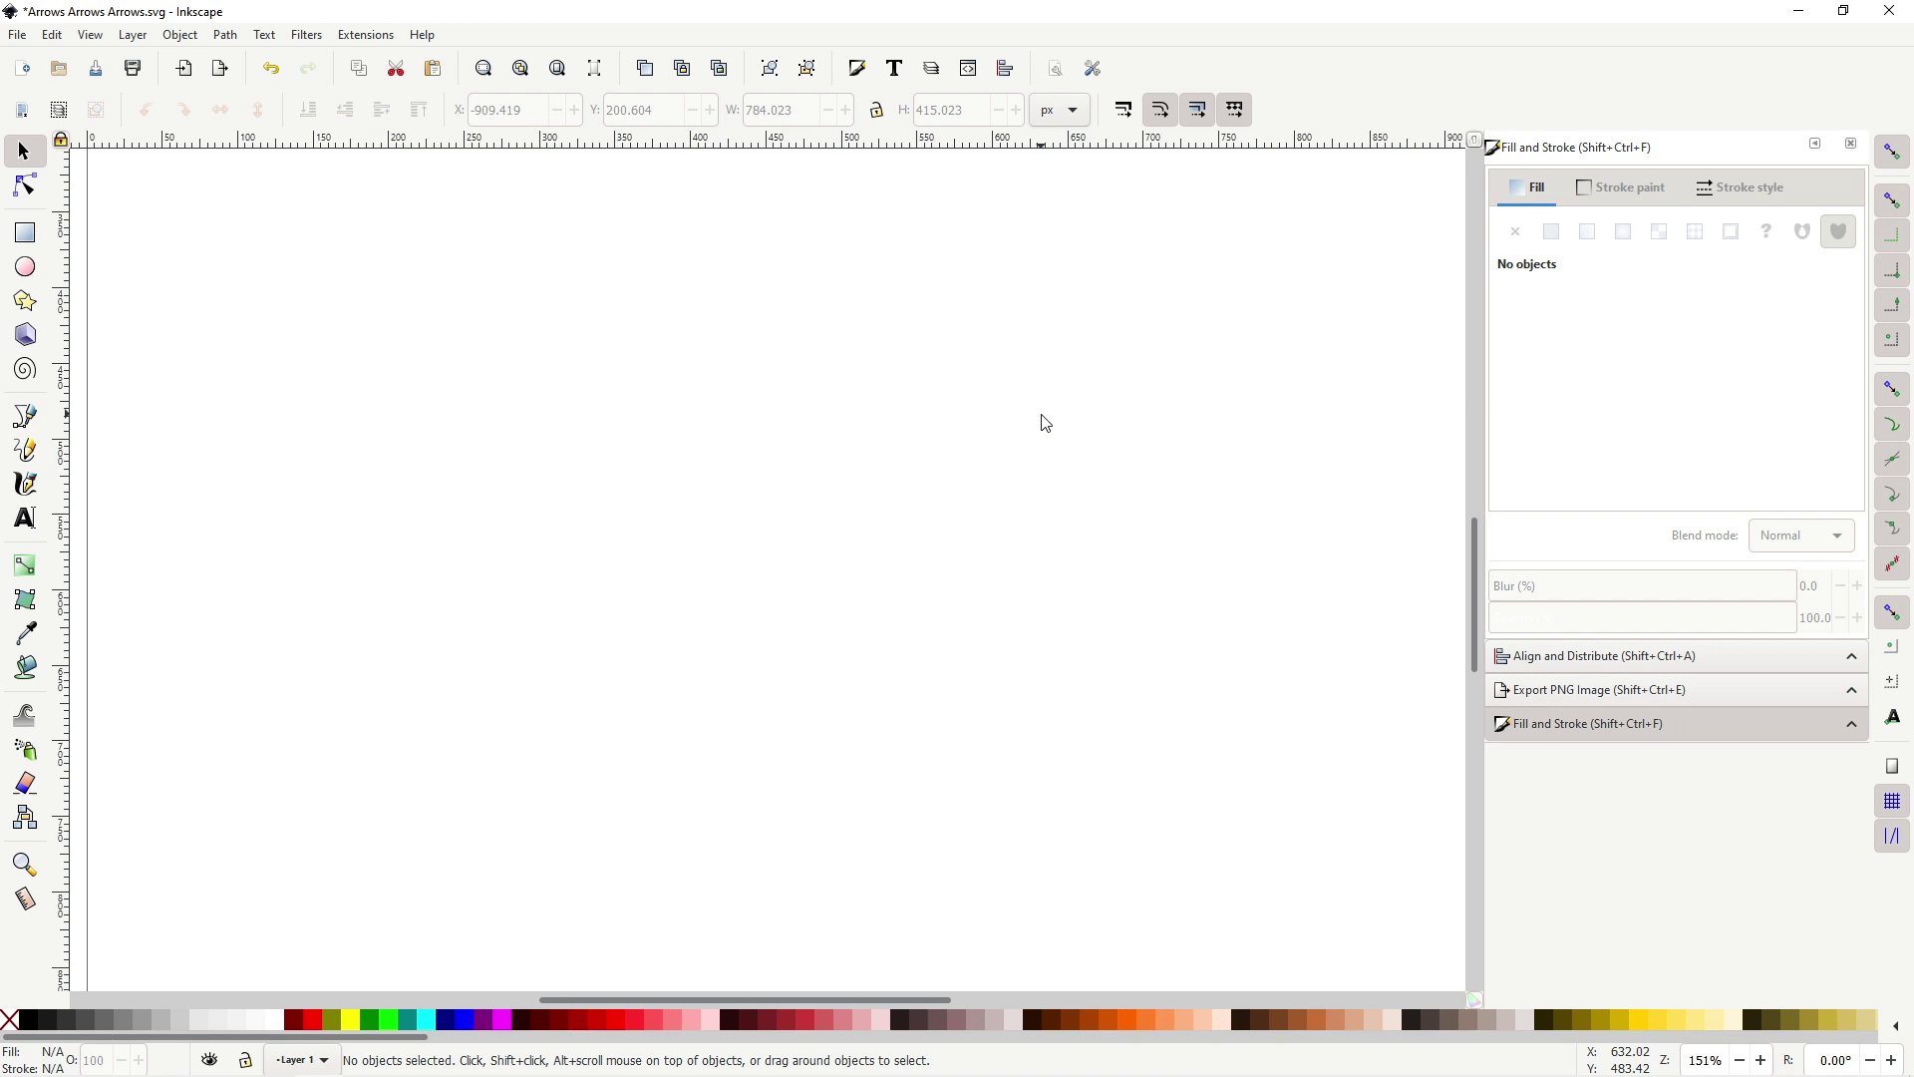
Step: Draw a straight horizontal line about 423 px long on the empty page with the Pen tool
left_click(25, 415)
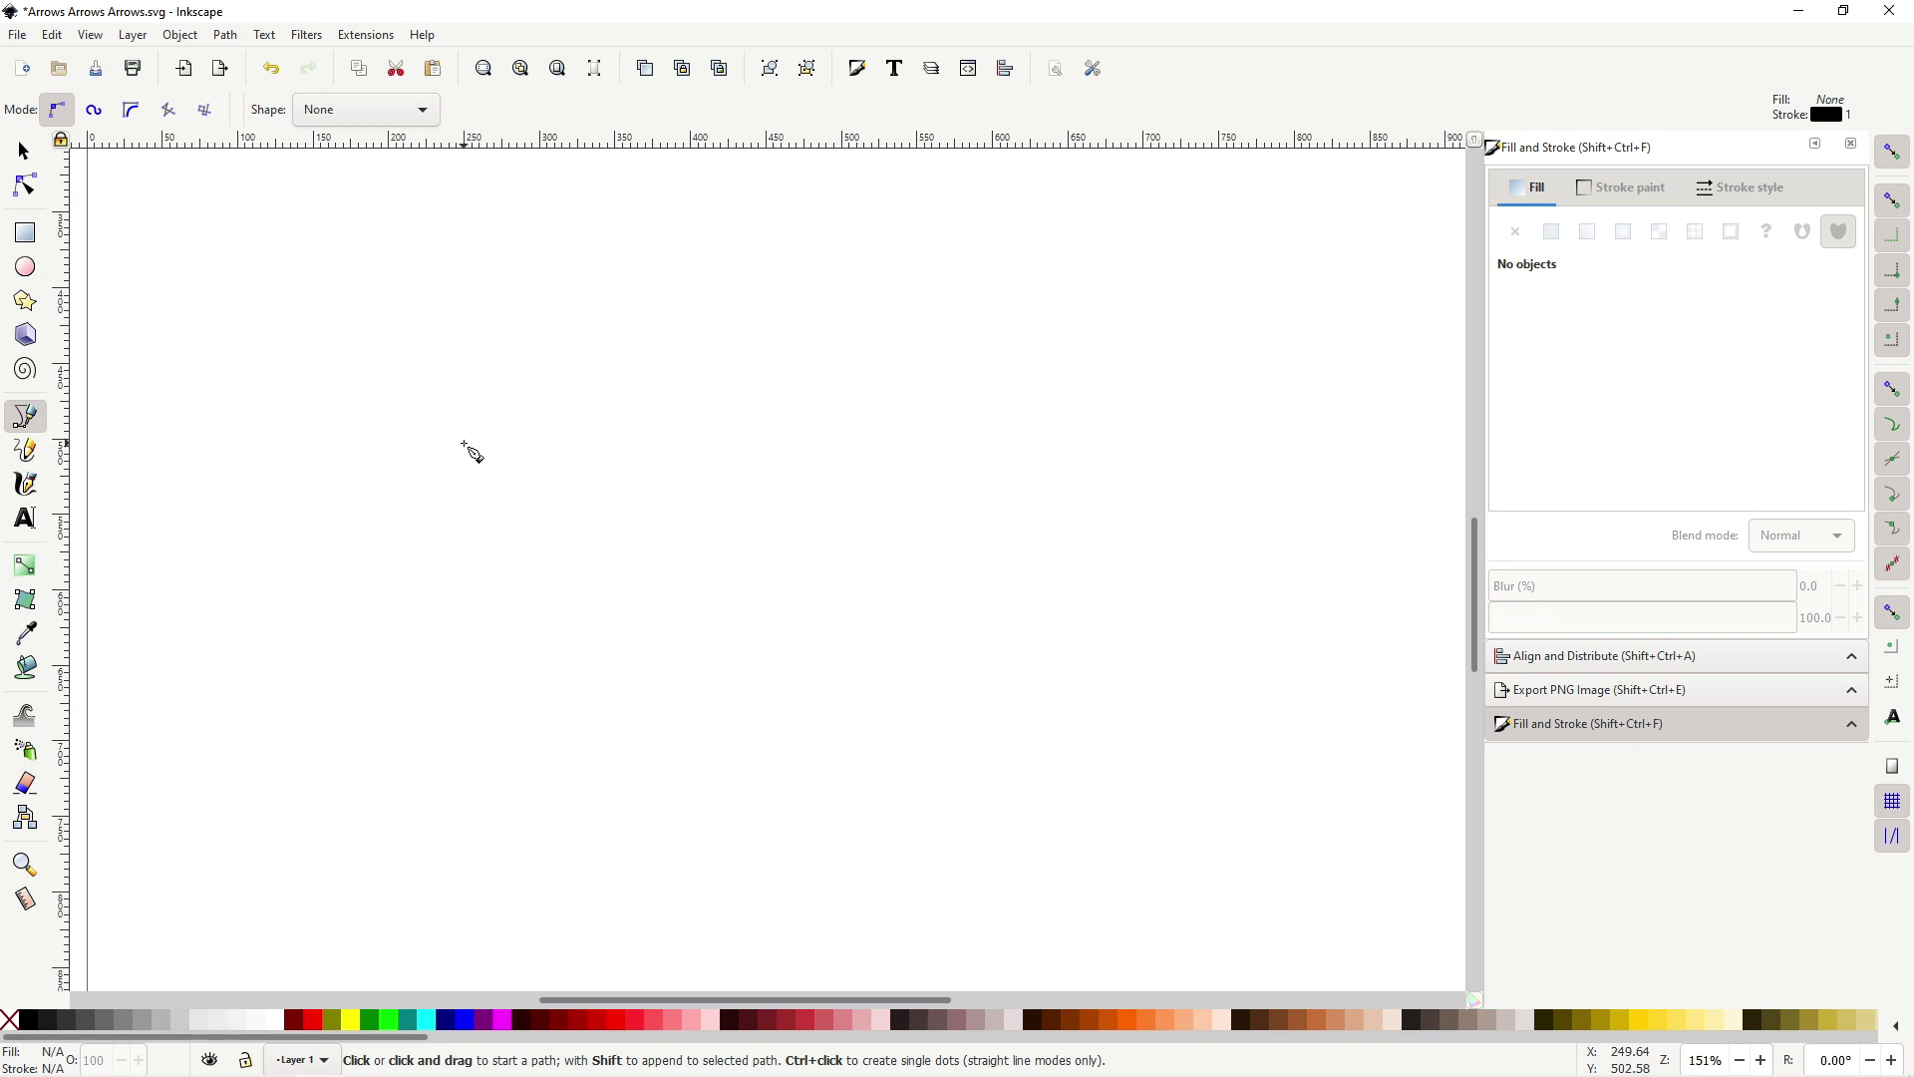
left_click(371, 438)
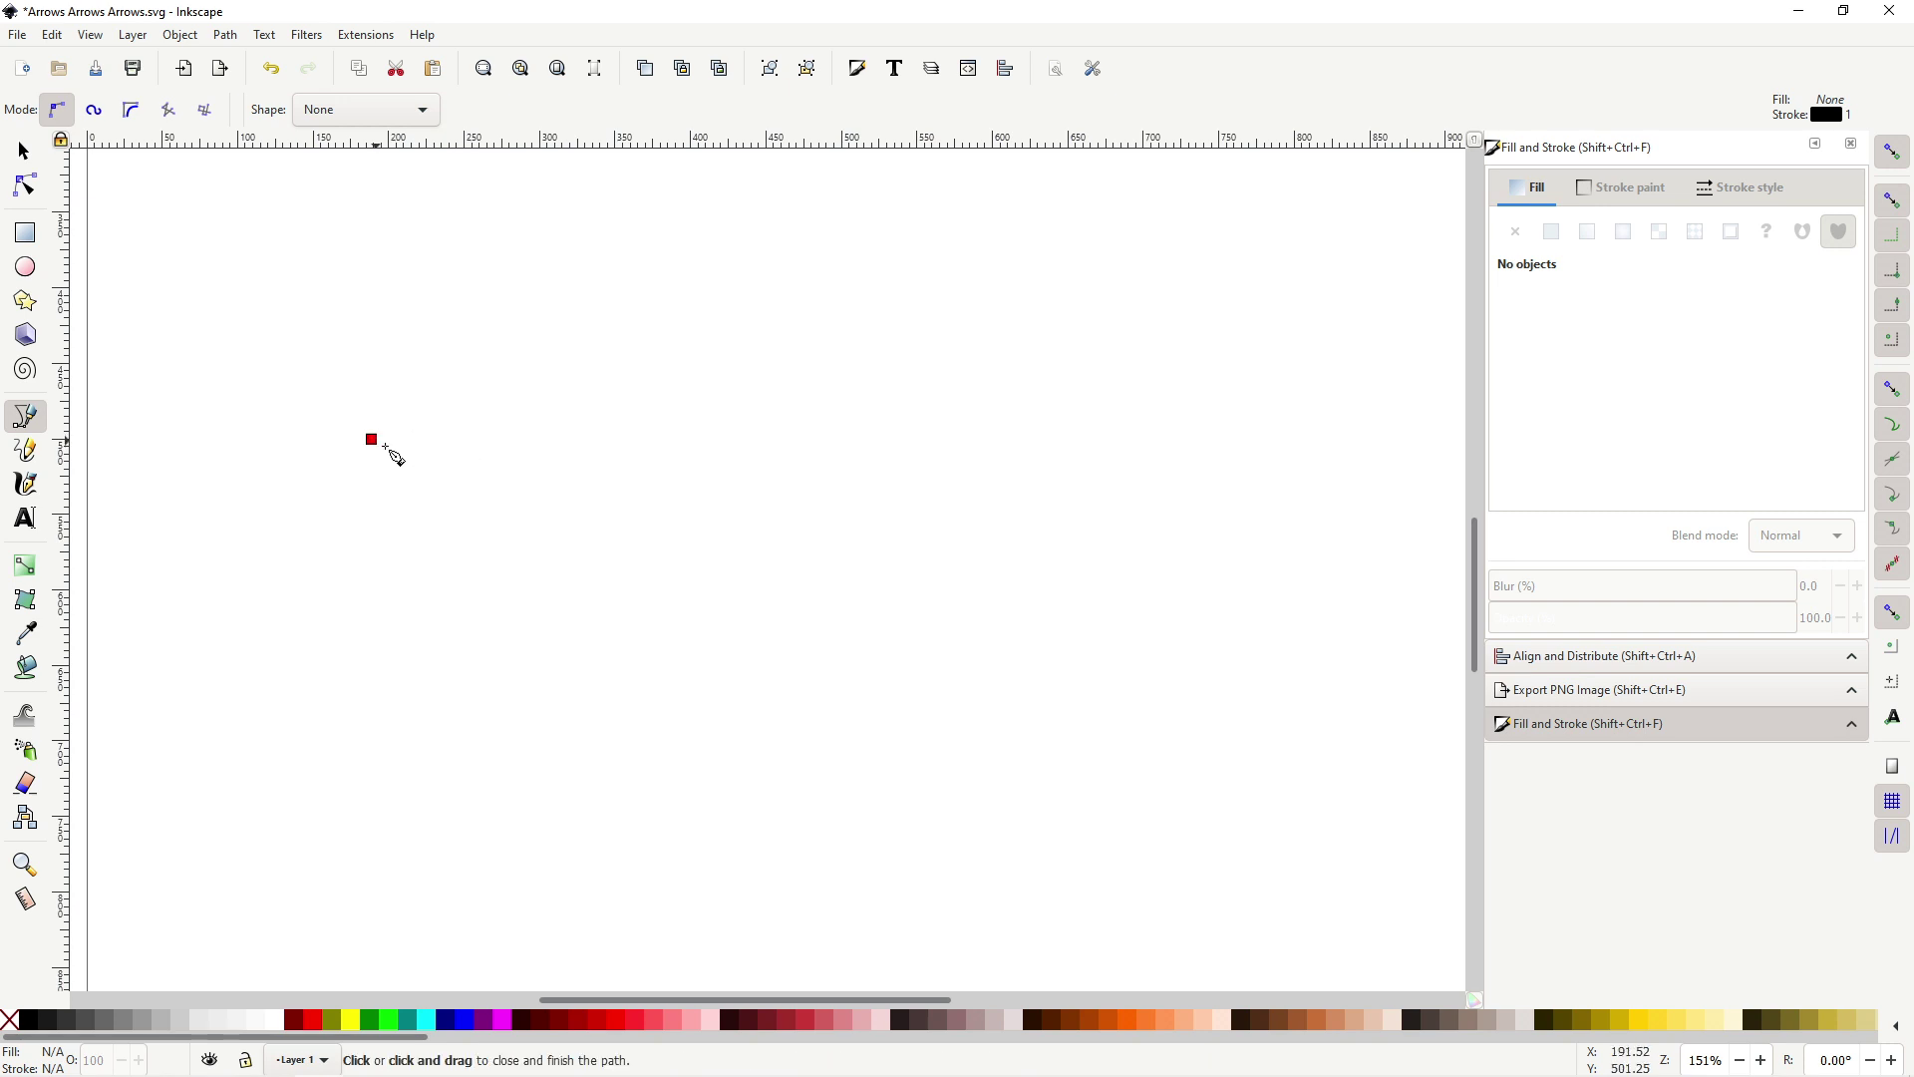
left_click(1010, 440)
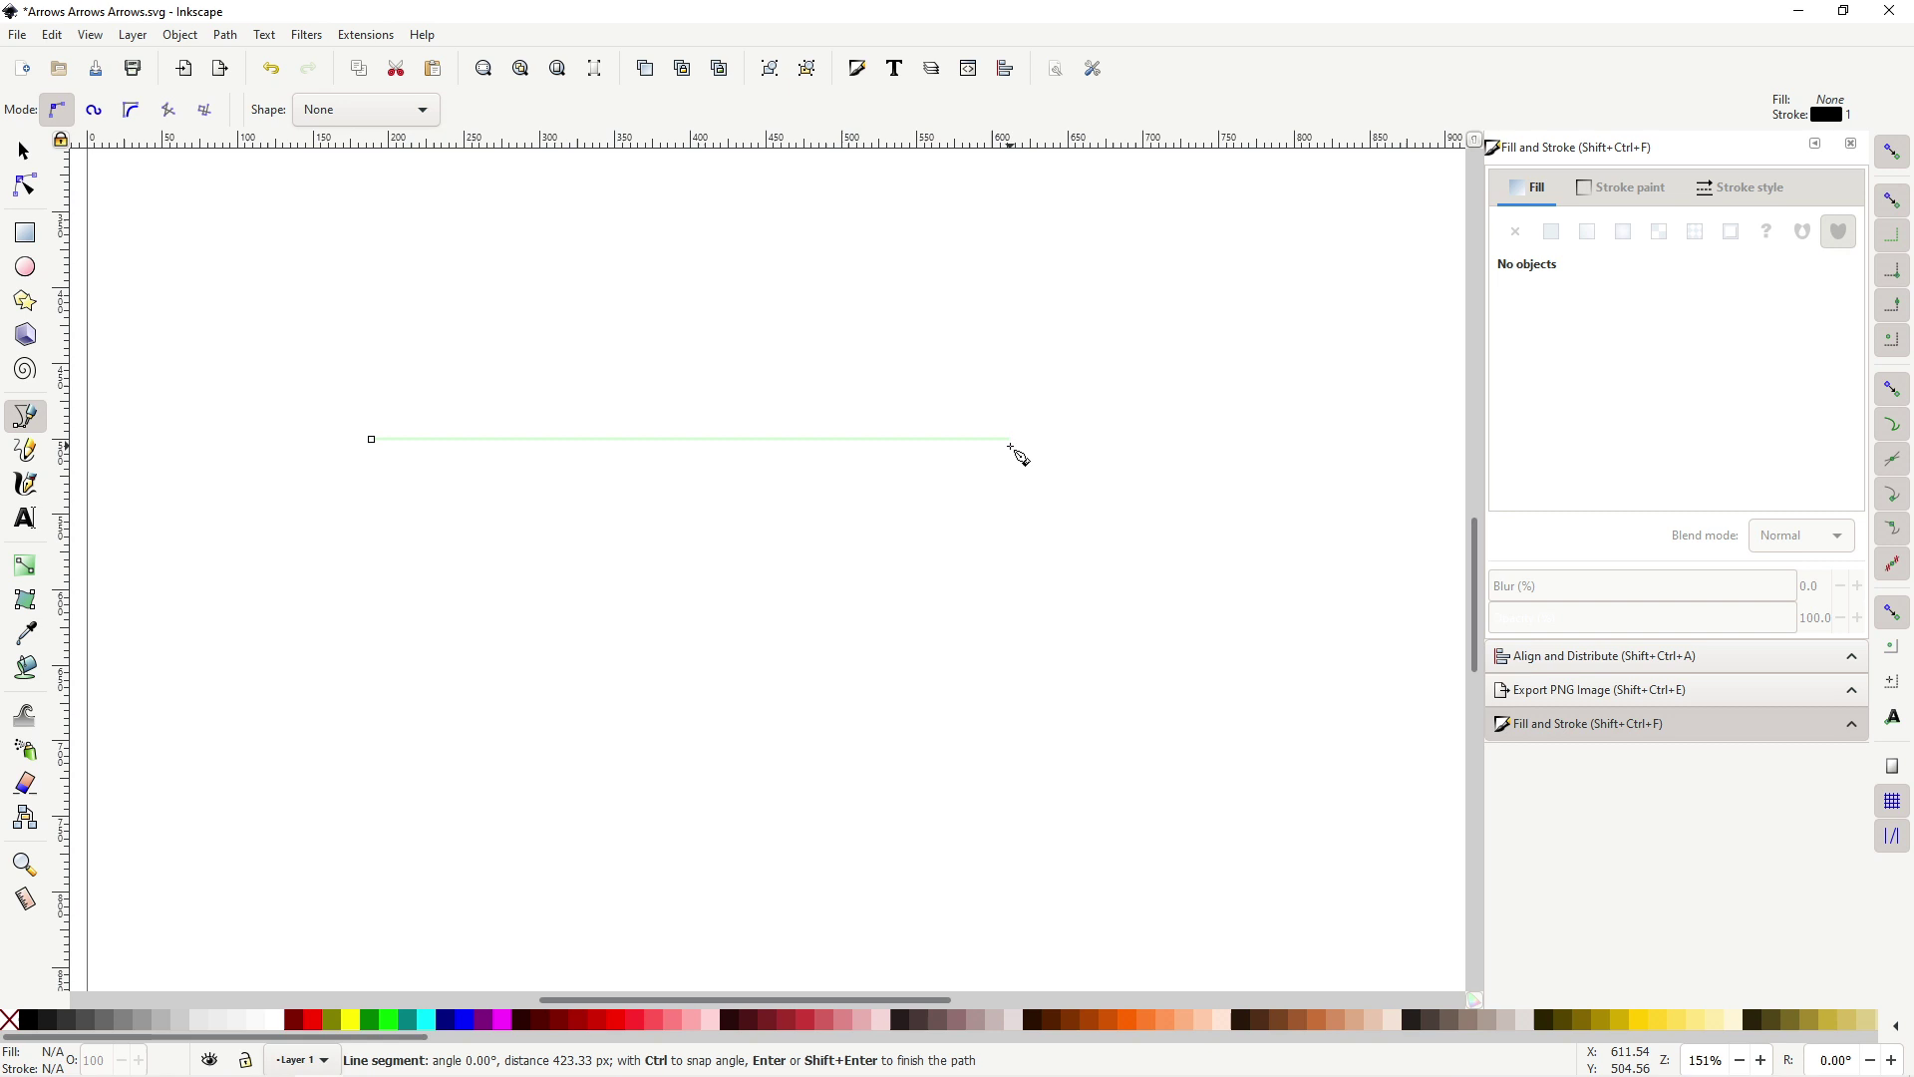
double_click(1027, 458)
Step: Delete the stray node beyond the line's right end and shorten the line to about 153 px
key("n")
left_click_drag(1036, 540, 1030, 430)
key("Delete")
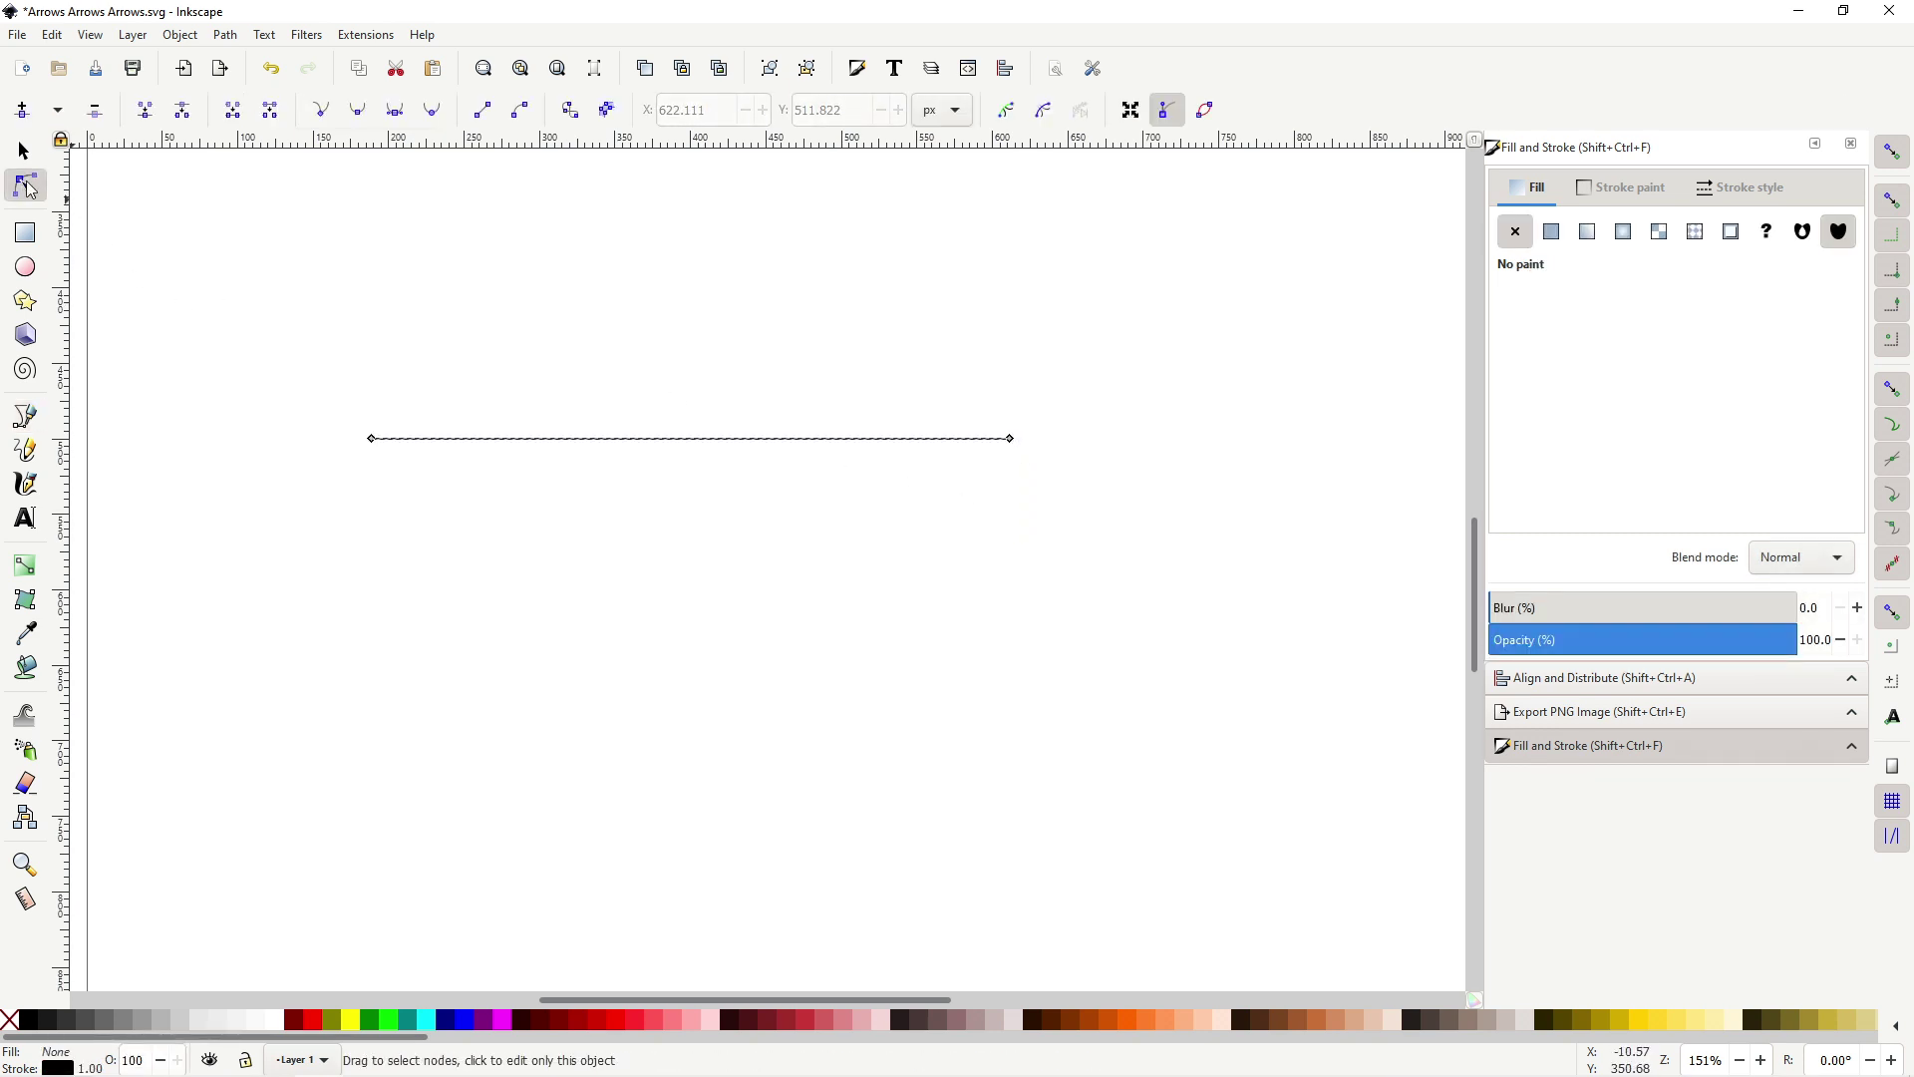
key("s")
left_click_drag(363, 445, 970, 445)
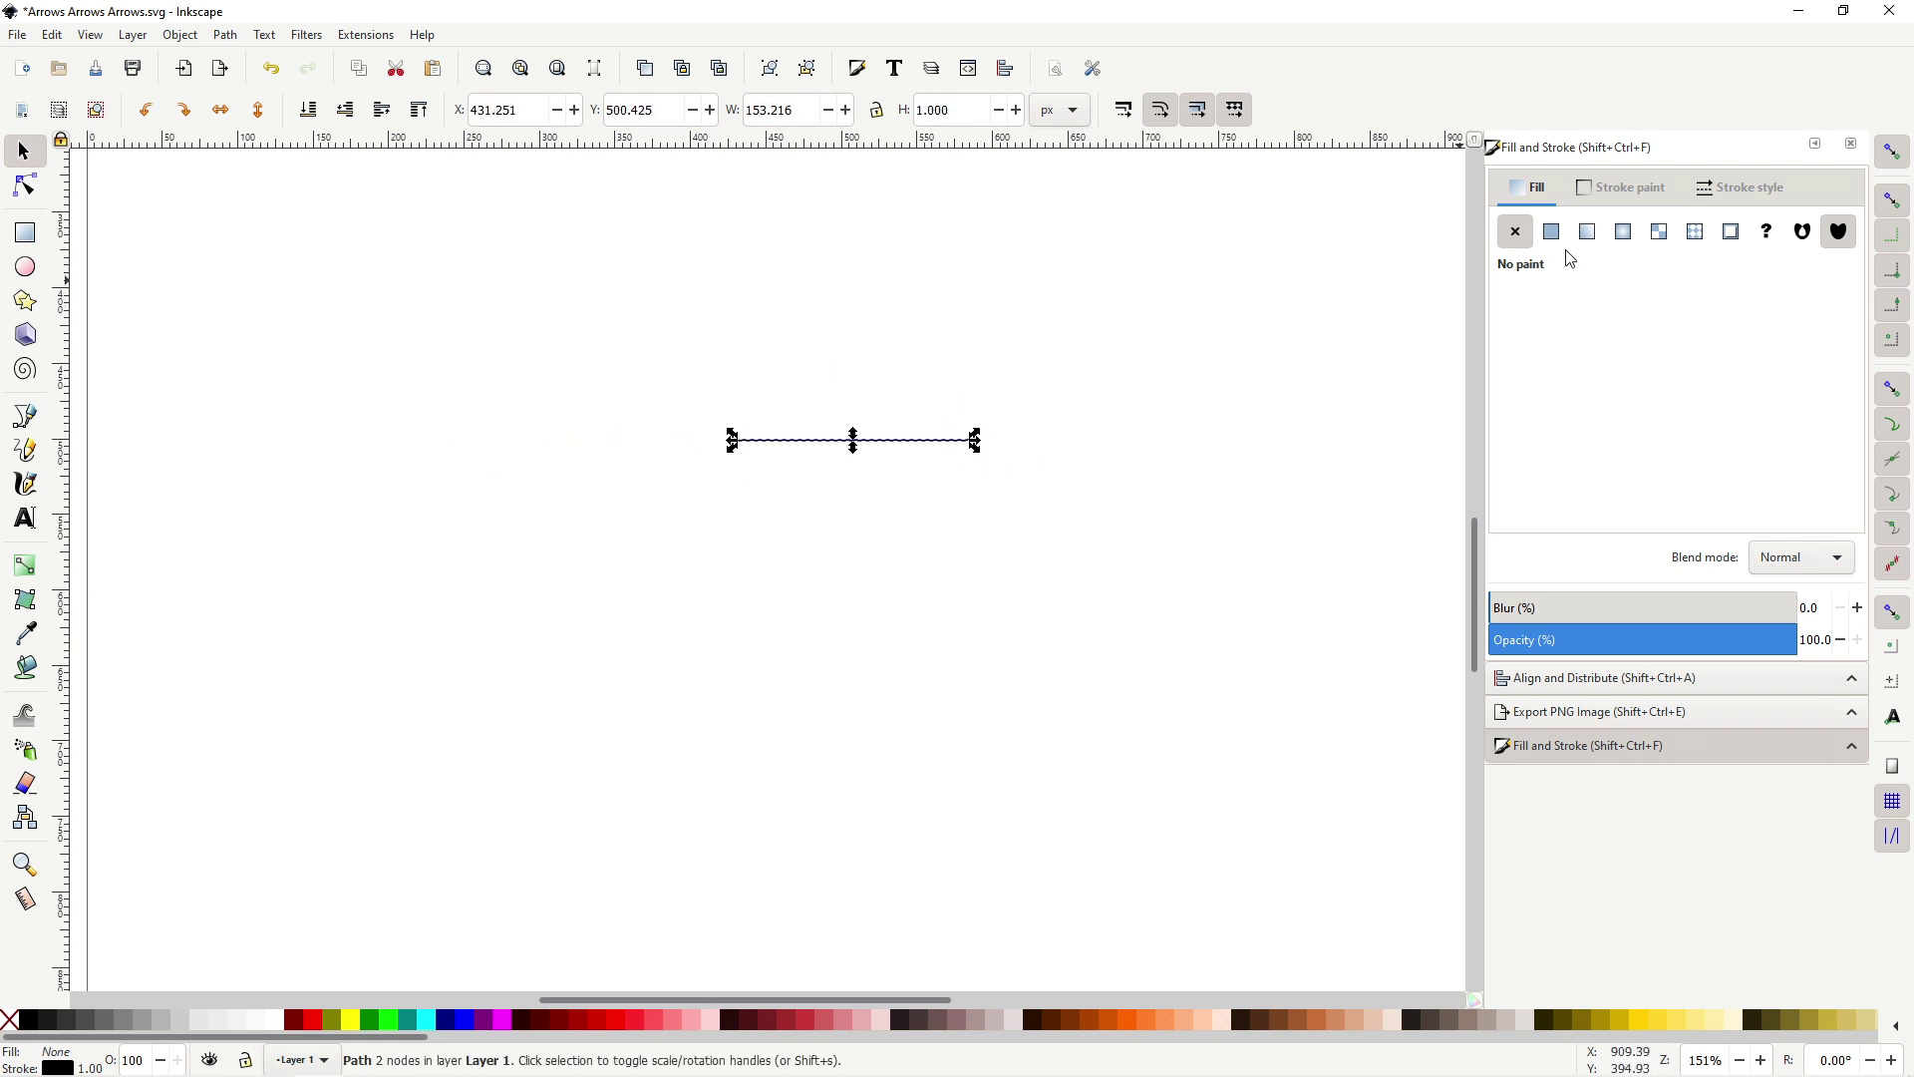
Step: Give the line a right-pointing, deeply notched arrowhead as its end marker, after trying a shallower and a reversed triangular one
left_click(1754, 188)
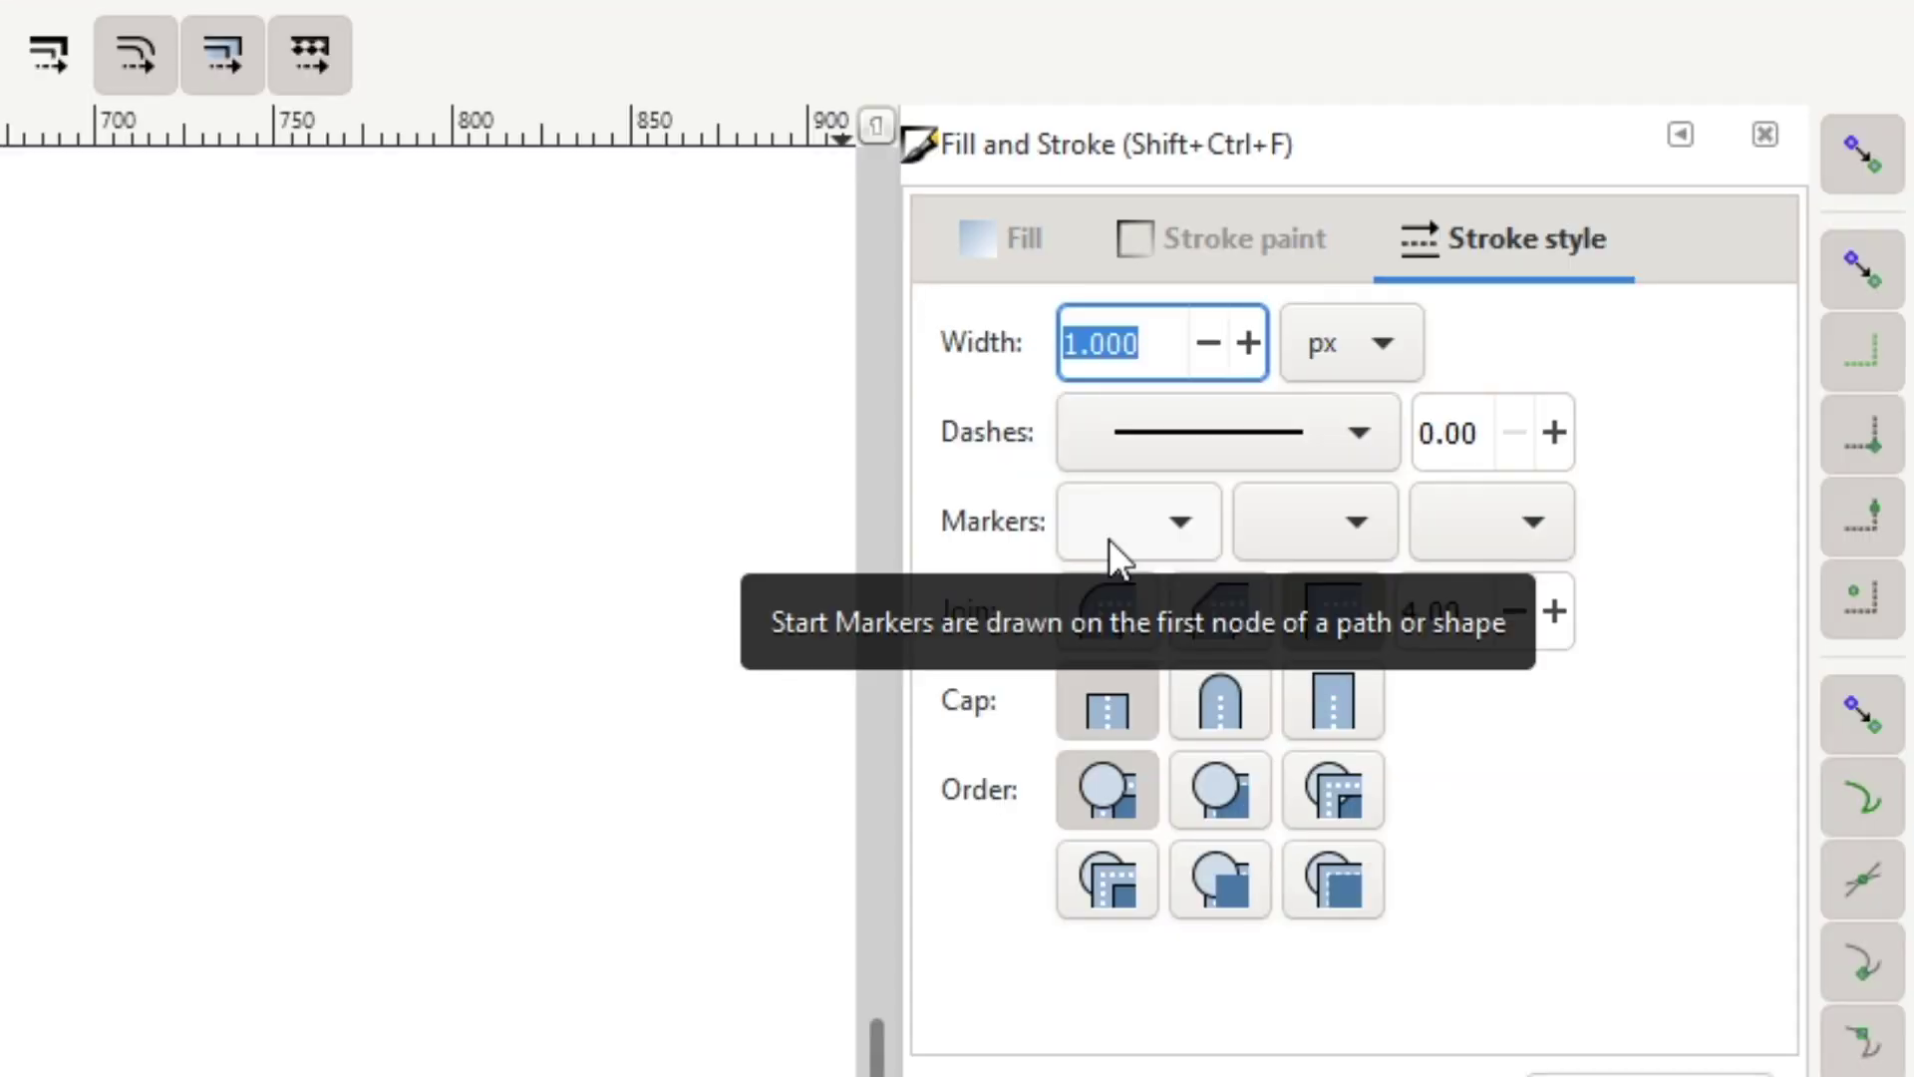
left_click(1575, 321)
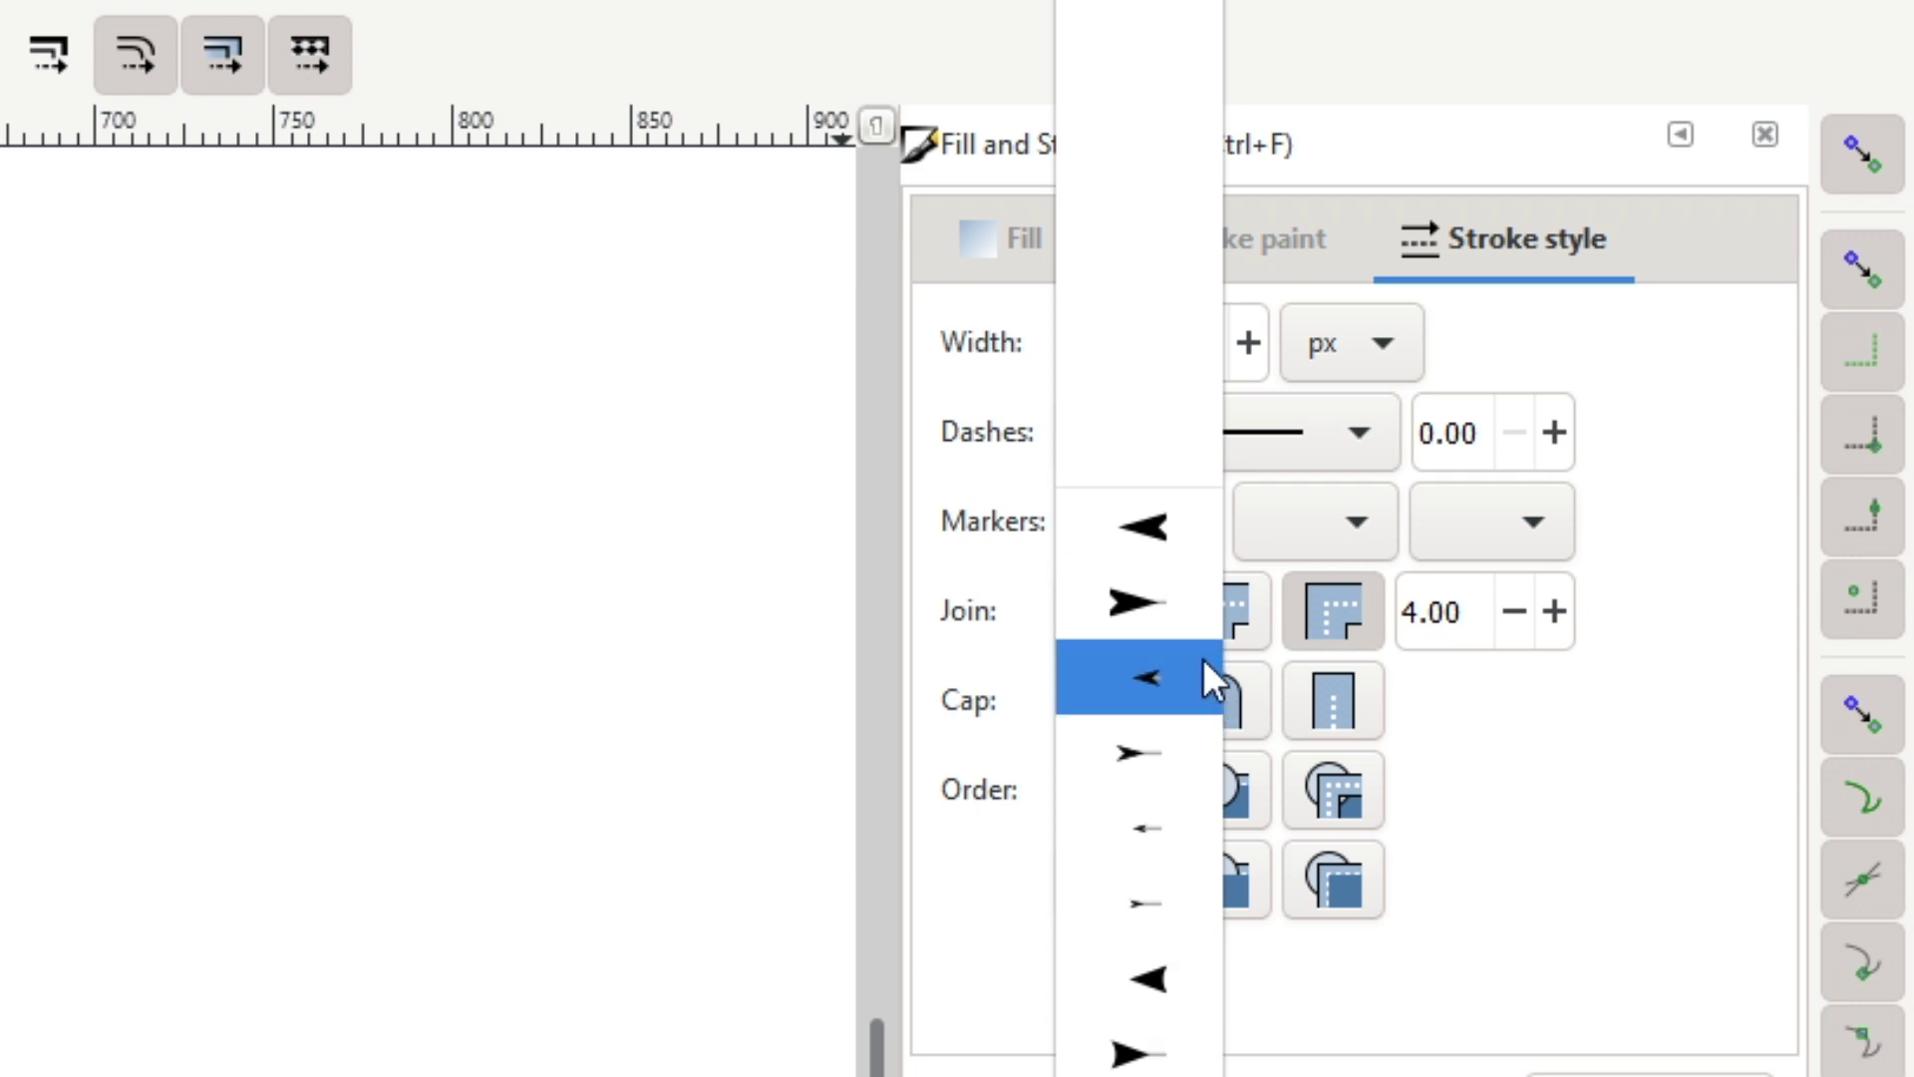
left_click(1450, 514)
left_click(1455, 516)
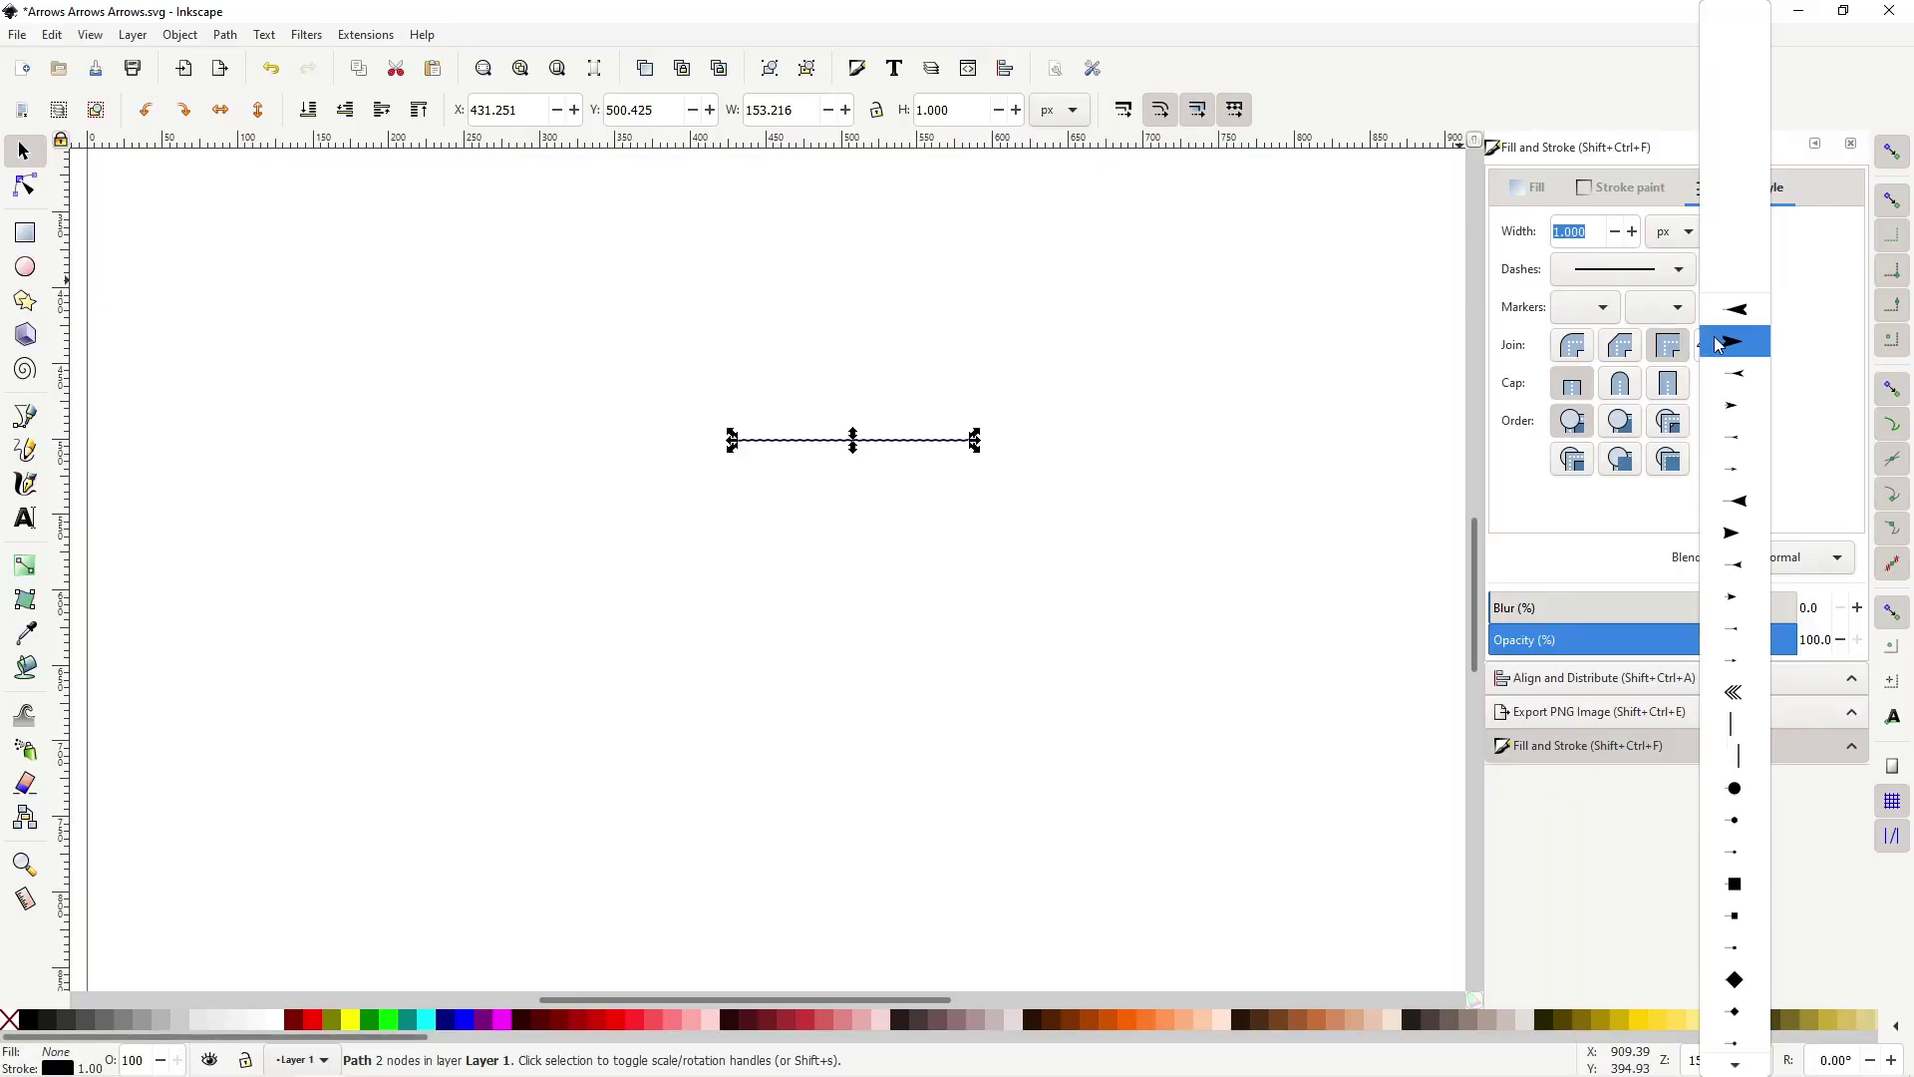
scroll(1718, 344, "down", 3)
left_click(1732, 388)
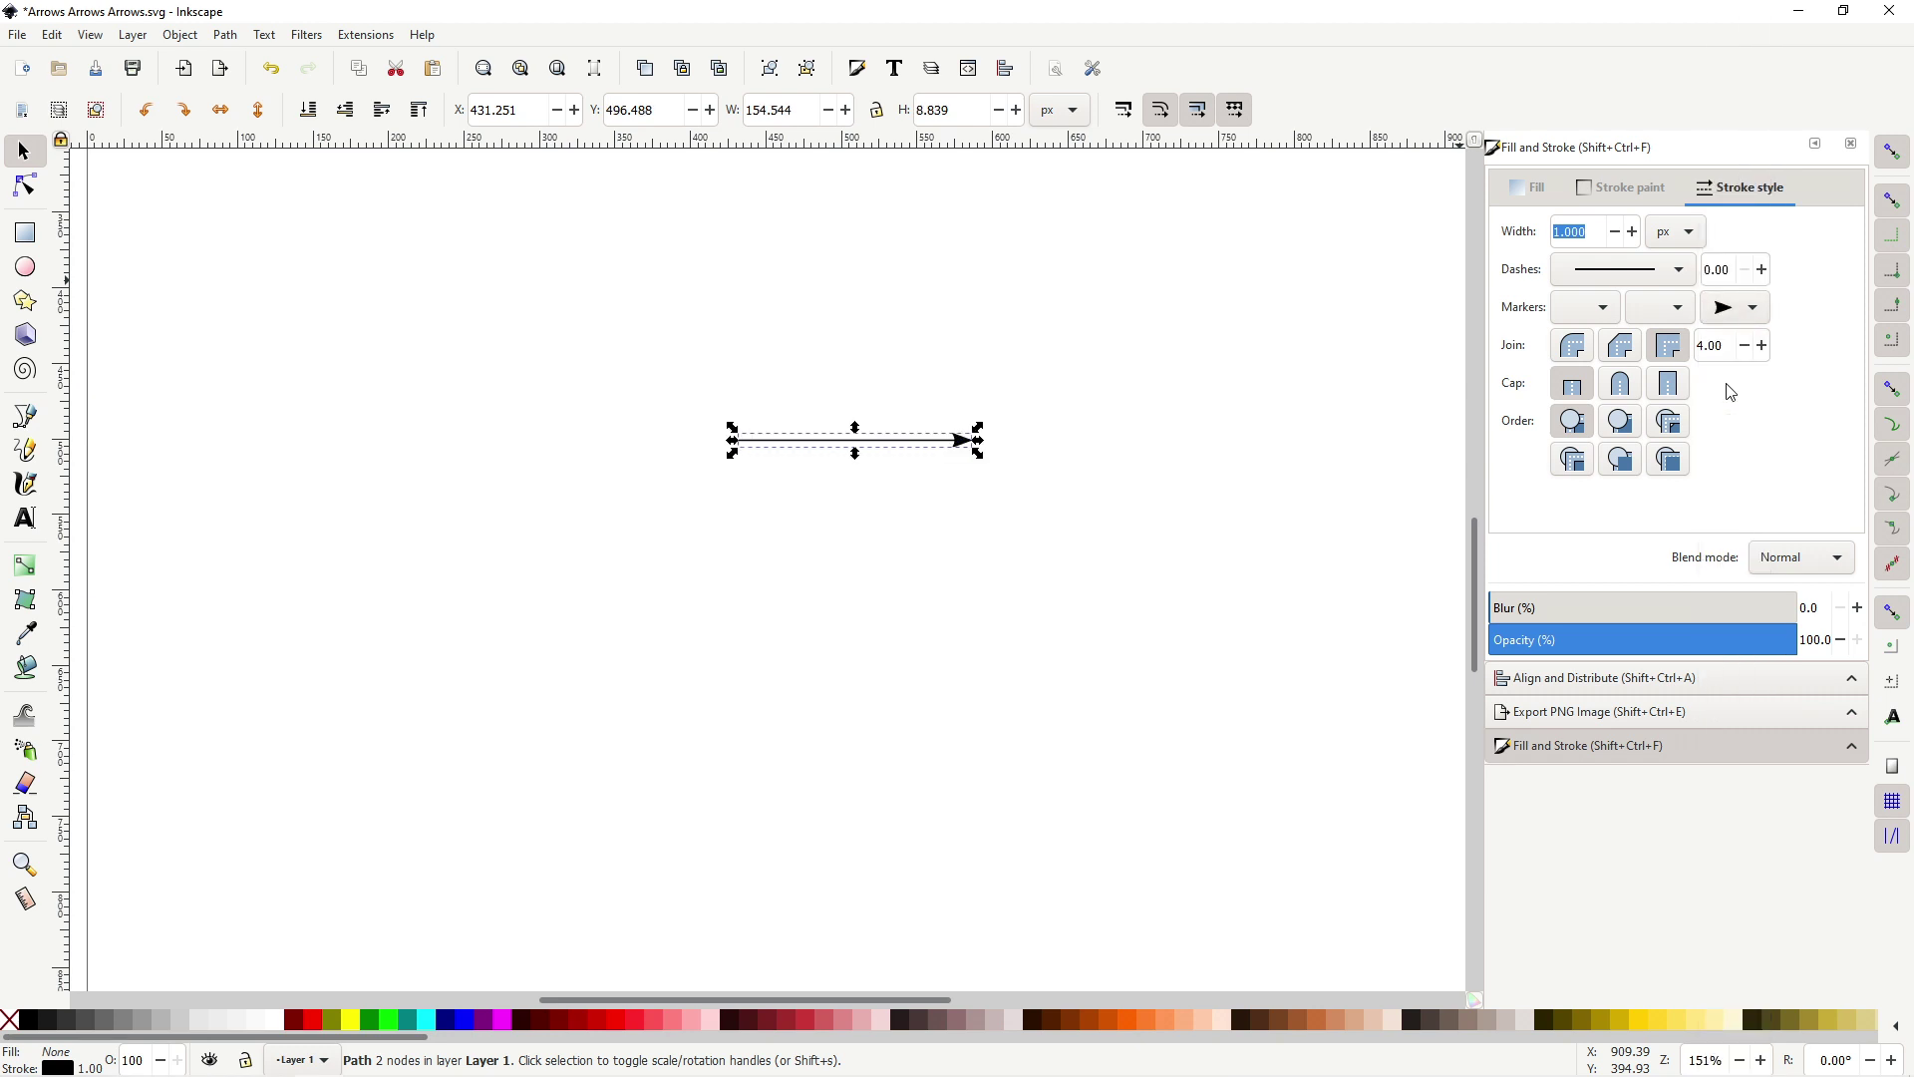
scroll(990, 462, "up", 4)
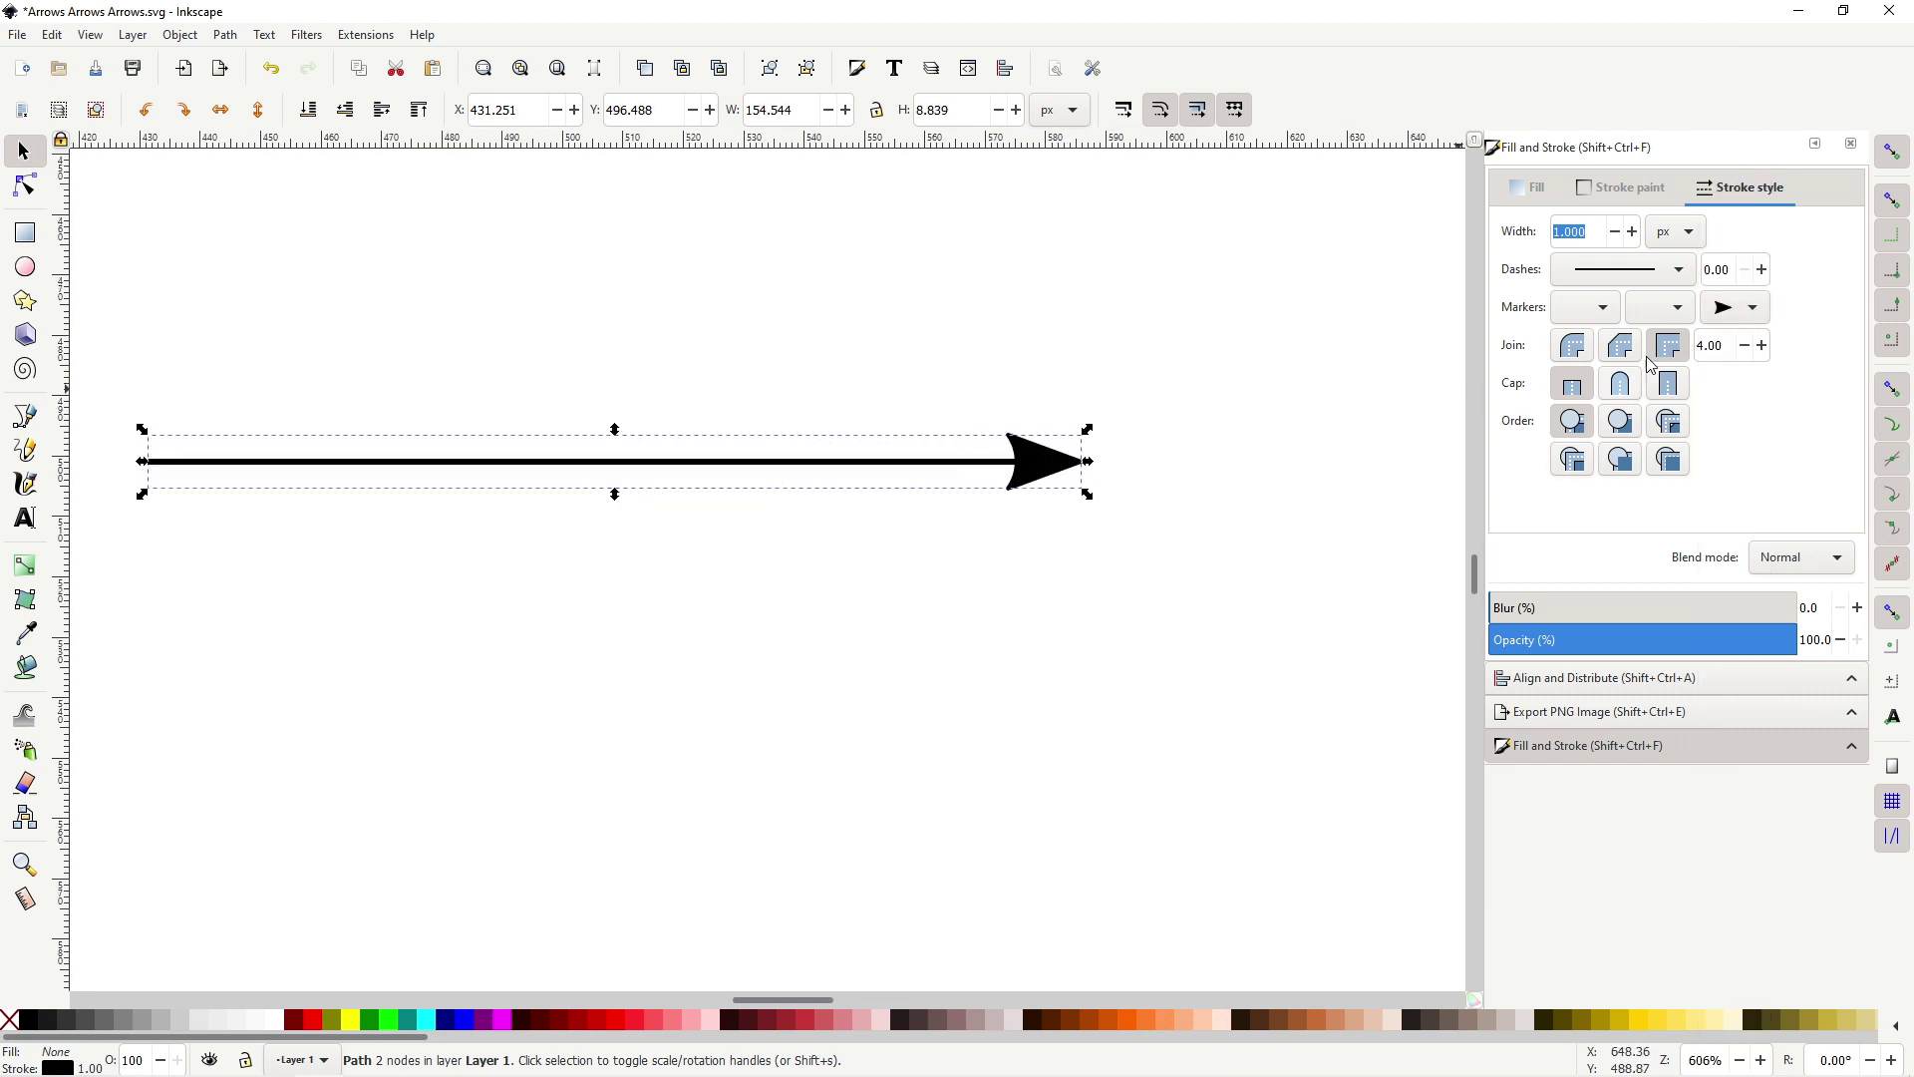
left_click(1735, 307)
scroll(1737, 448, "down", 10)
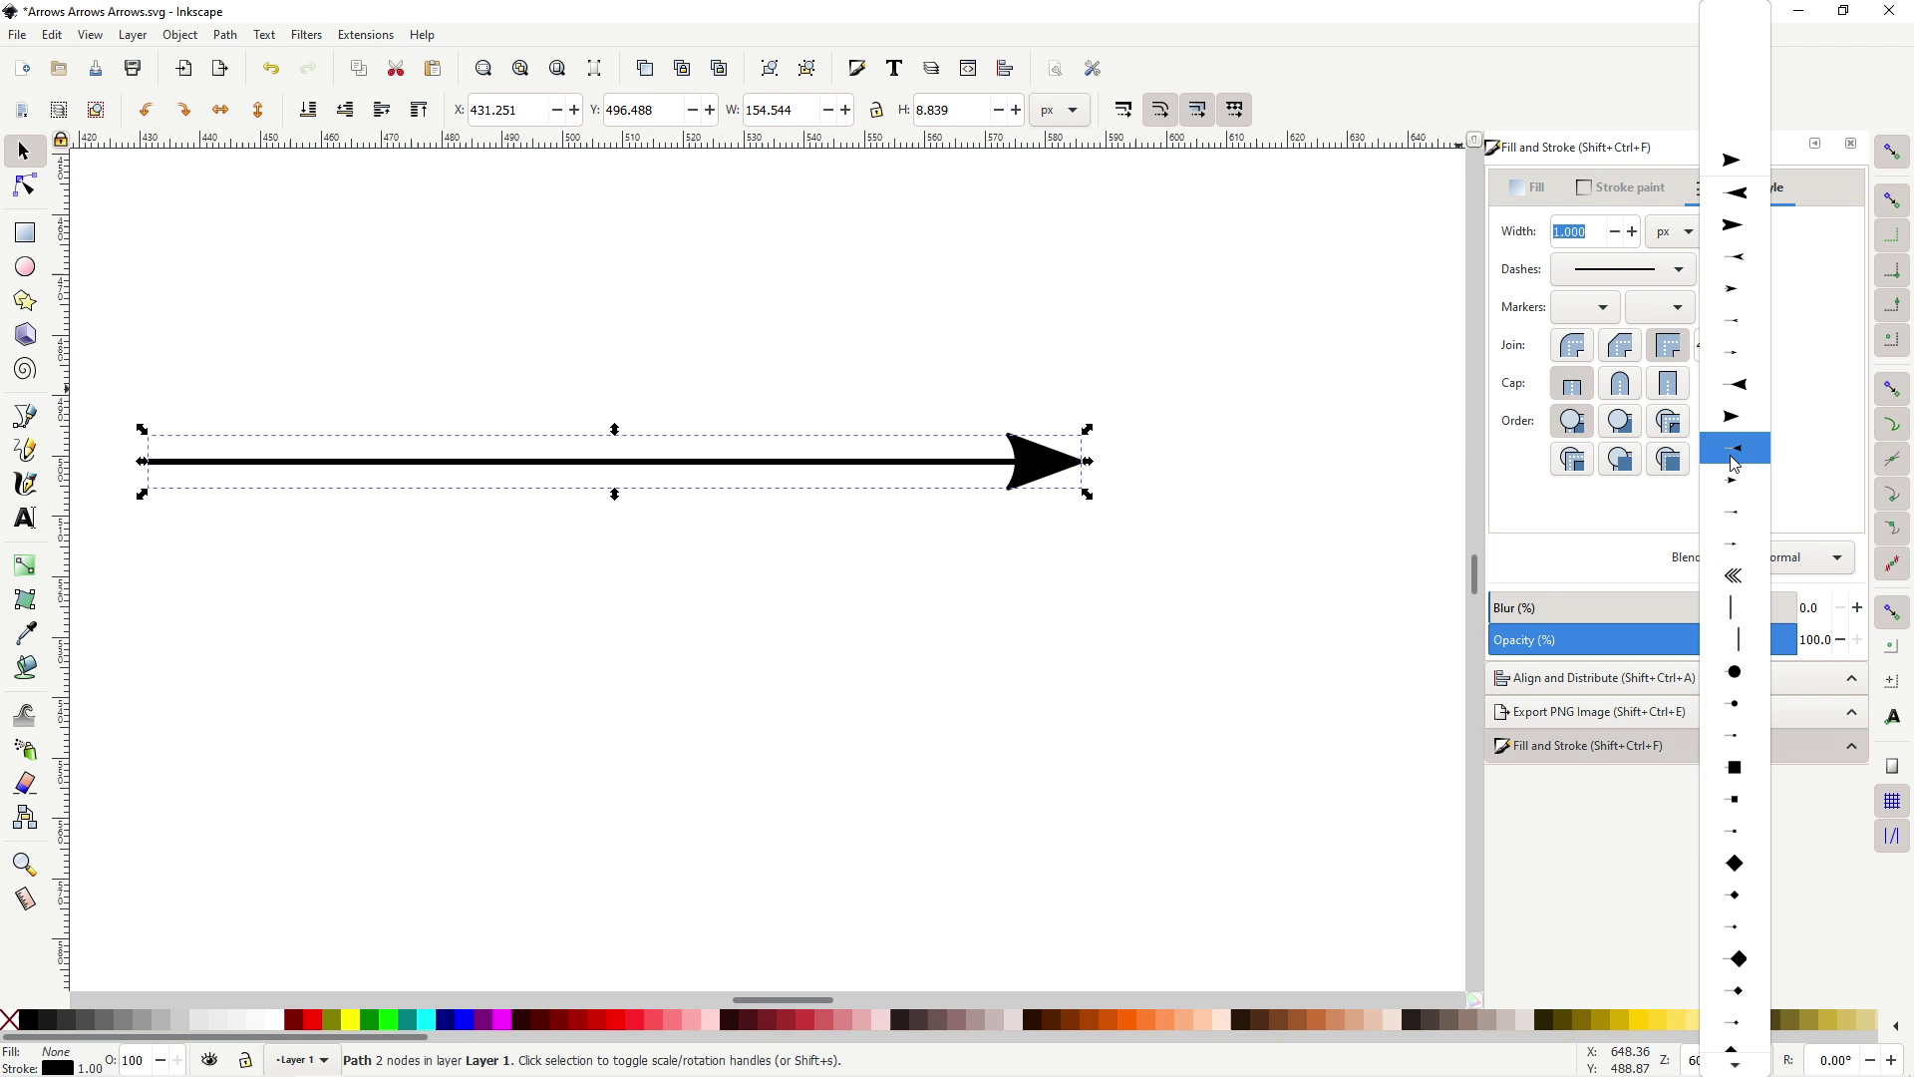
left_click(1739, 460)
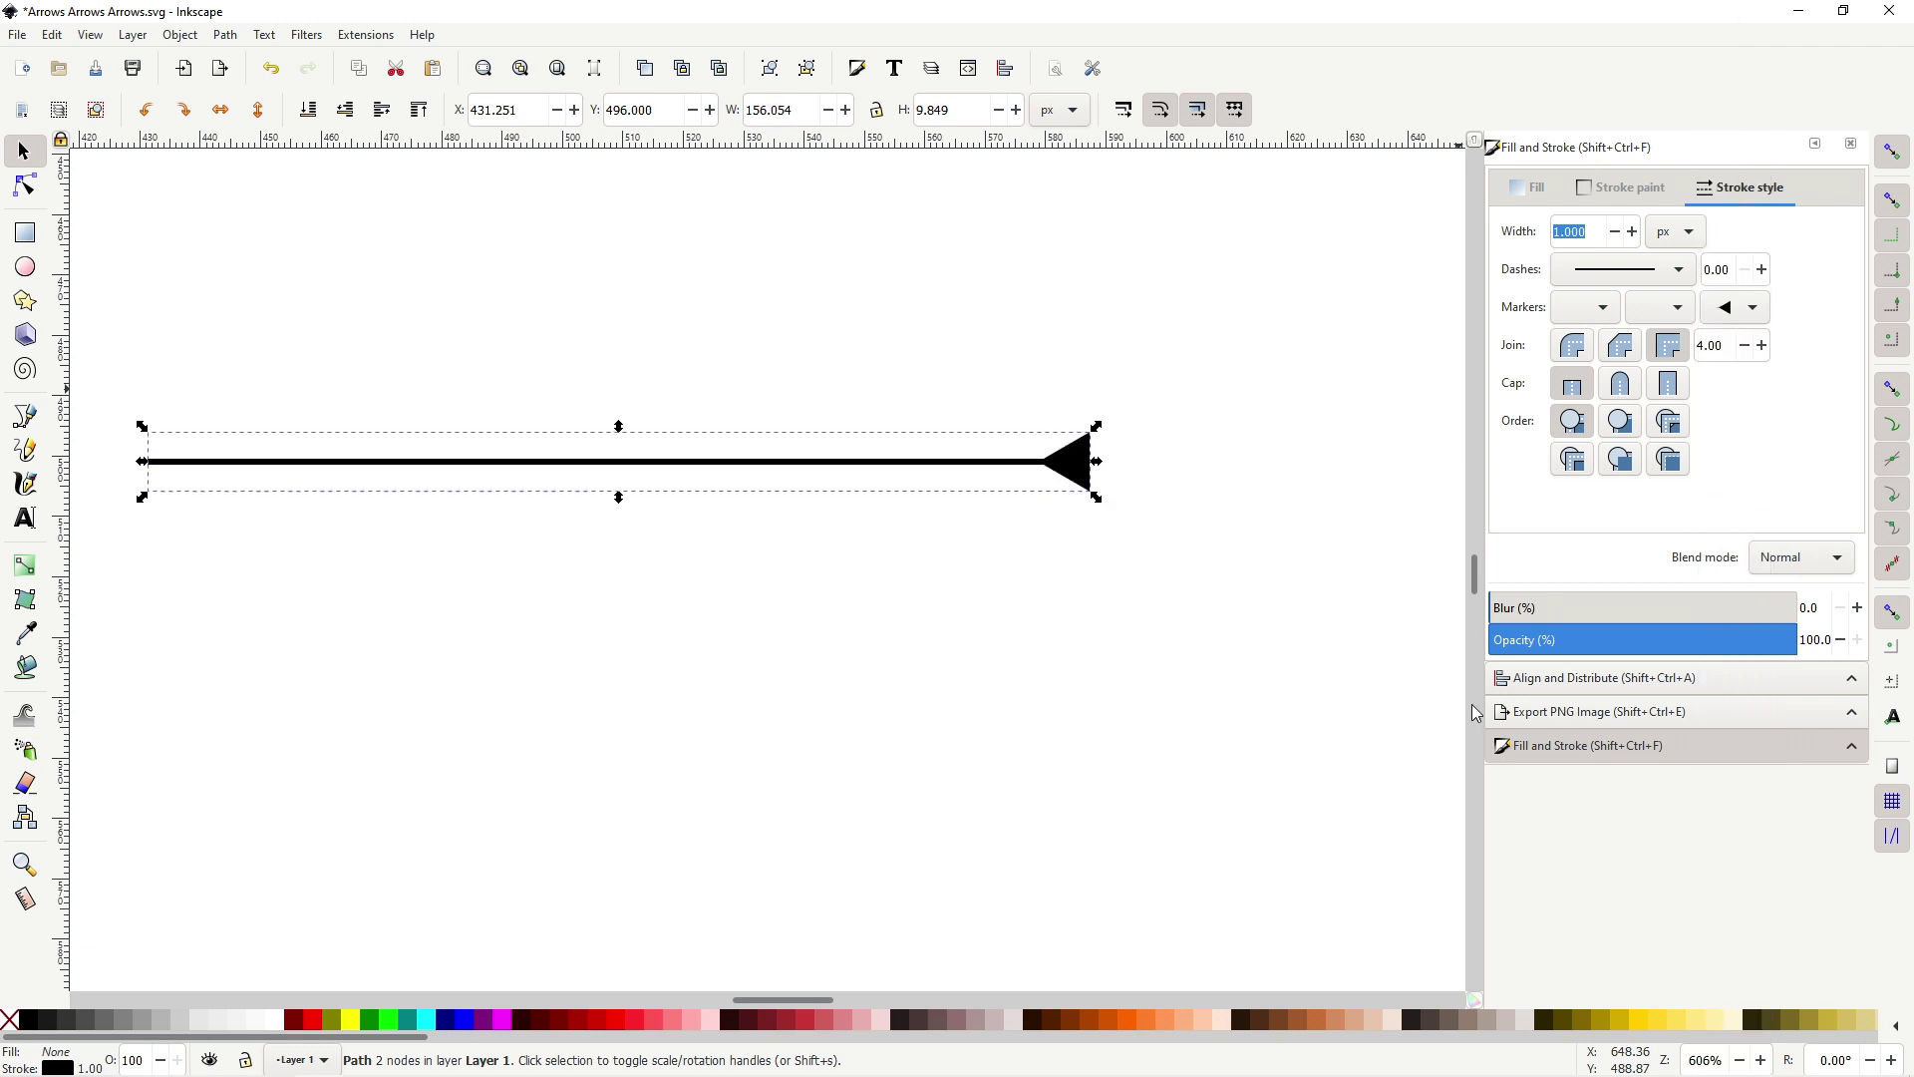
scroll(1736, 314, "up", 1)
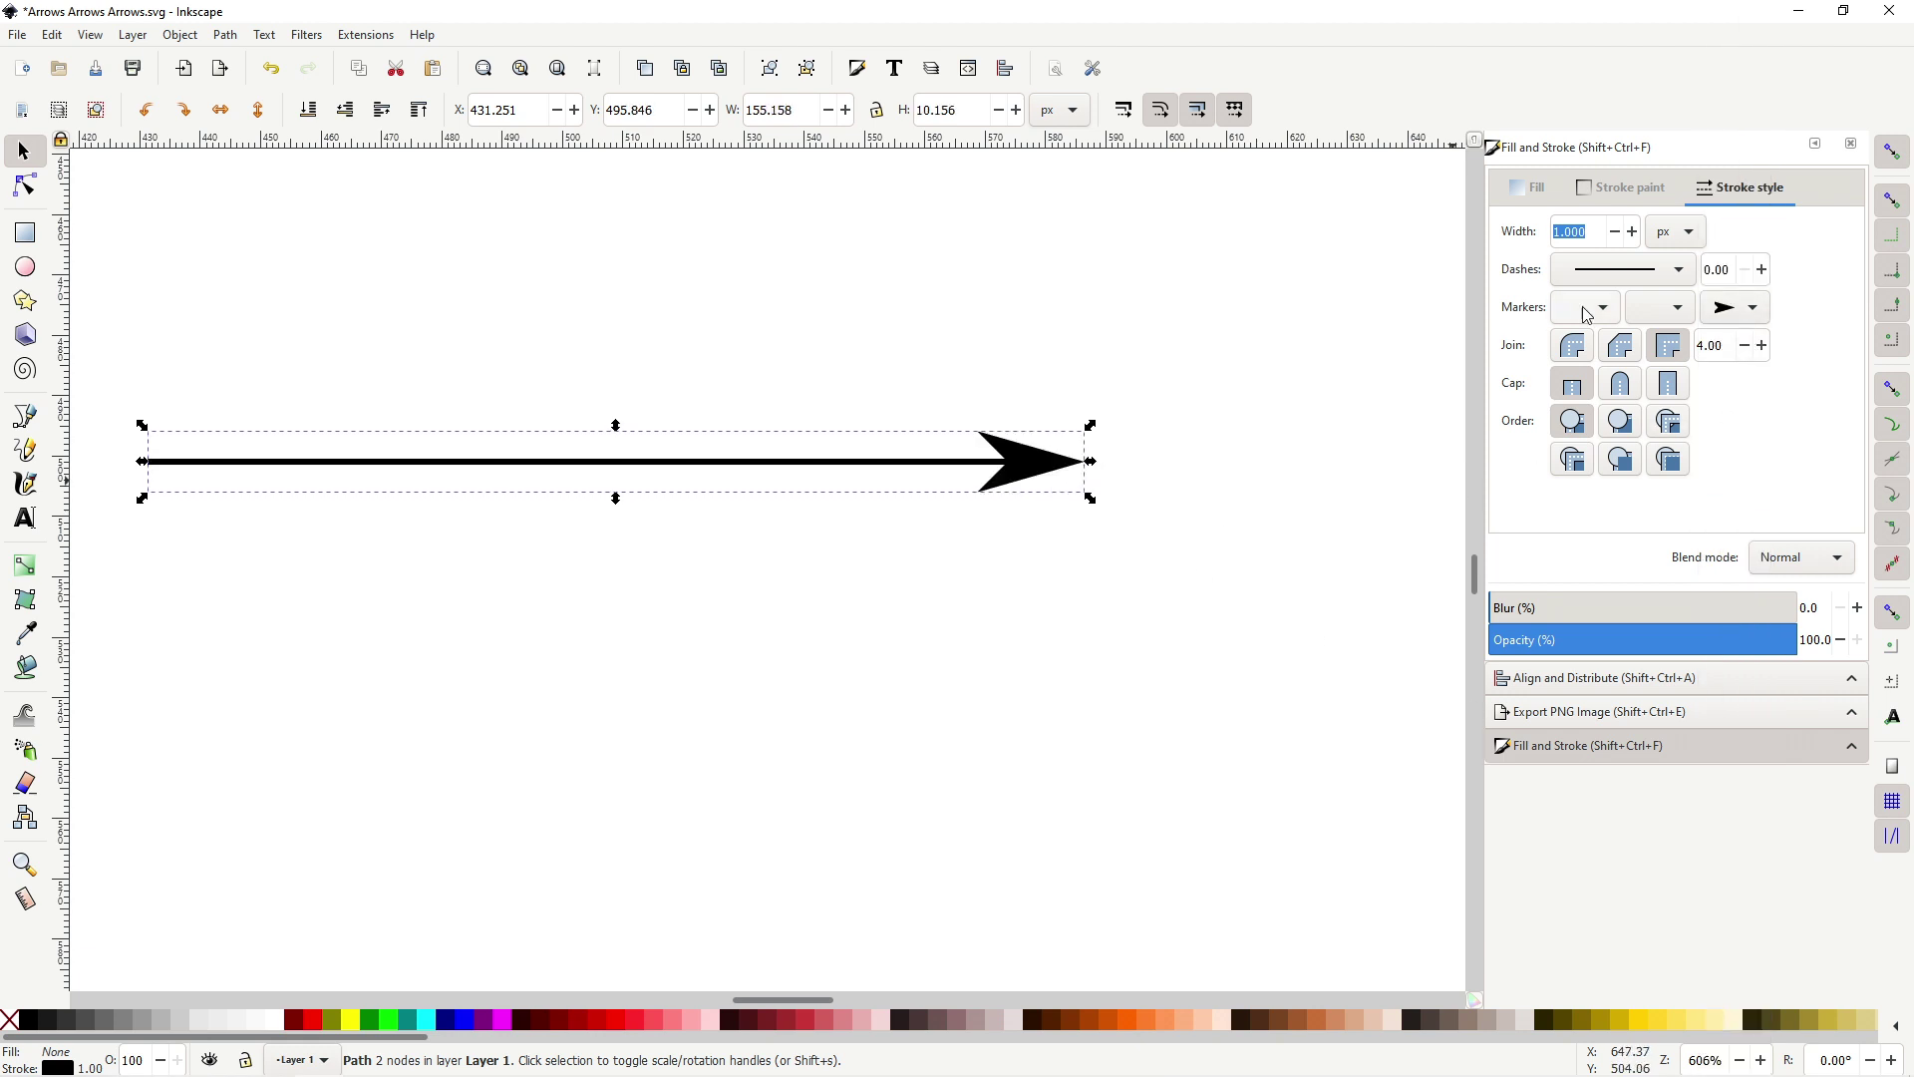
Step: Give the line a triple-chevron feather as its start marker
left_click(1587, 309)
scroll(1583, 404, "down", 5)
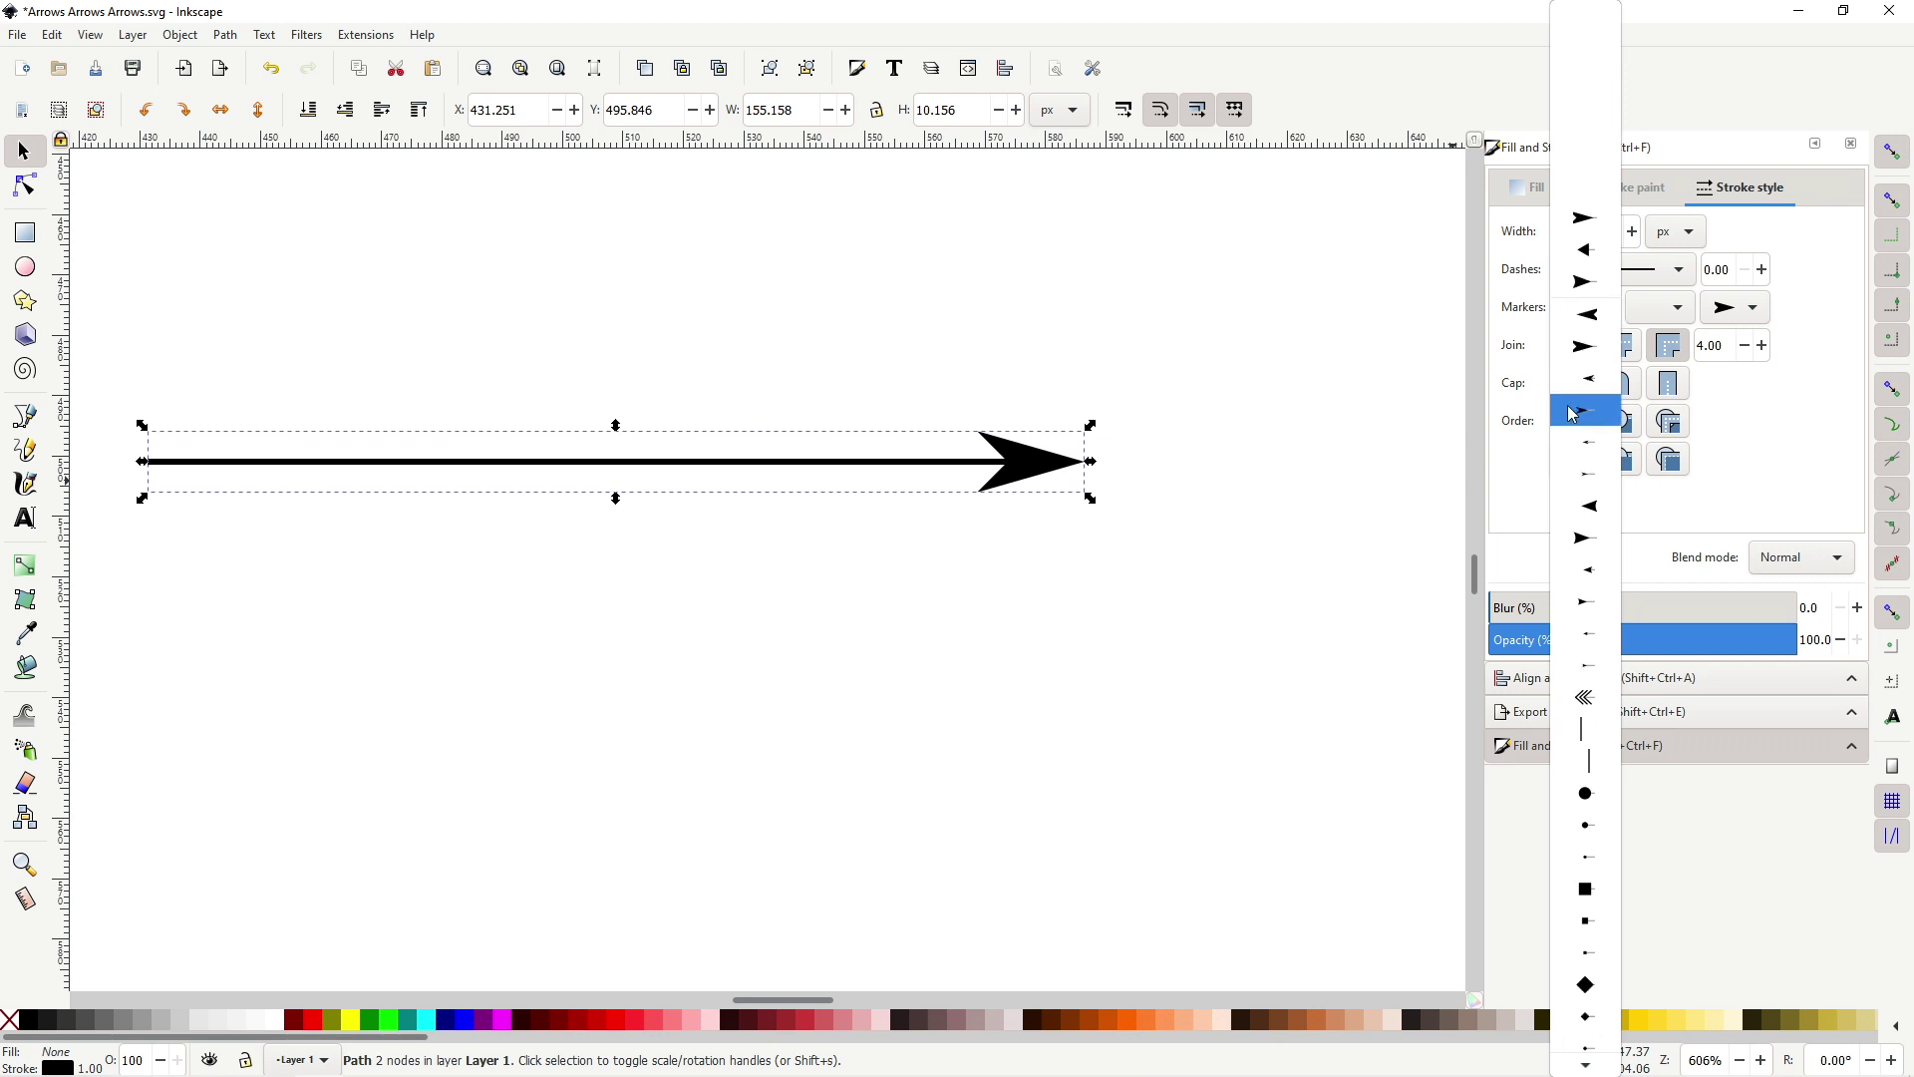
scroll(1575, 418, "up", 3)
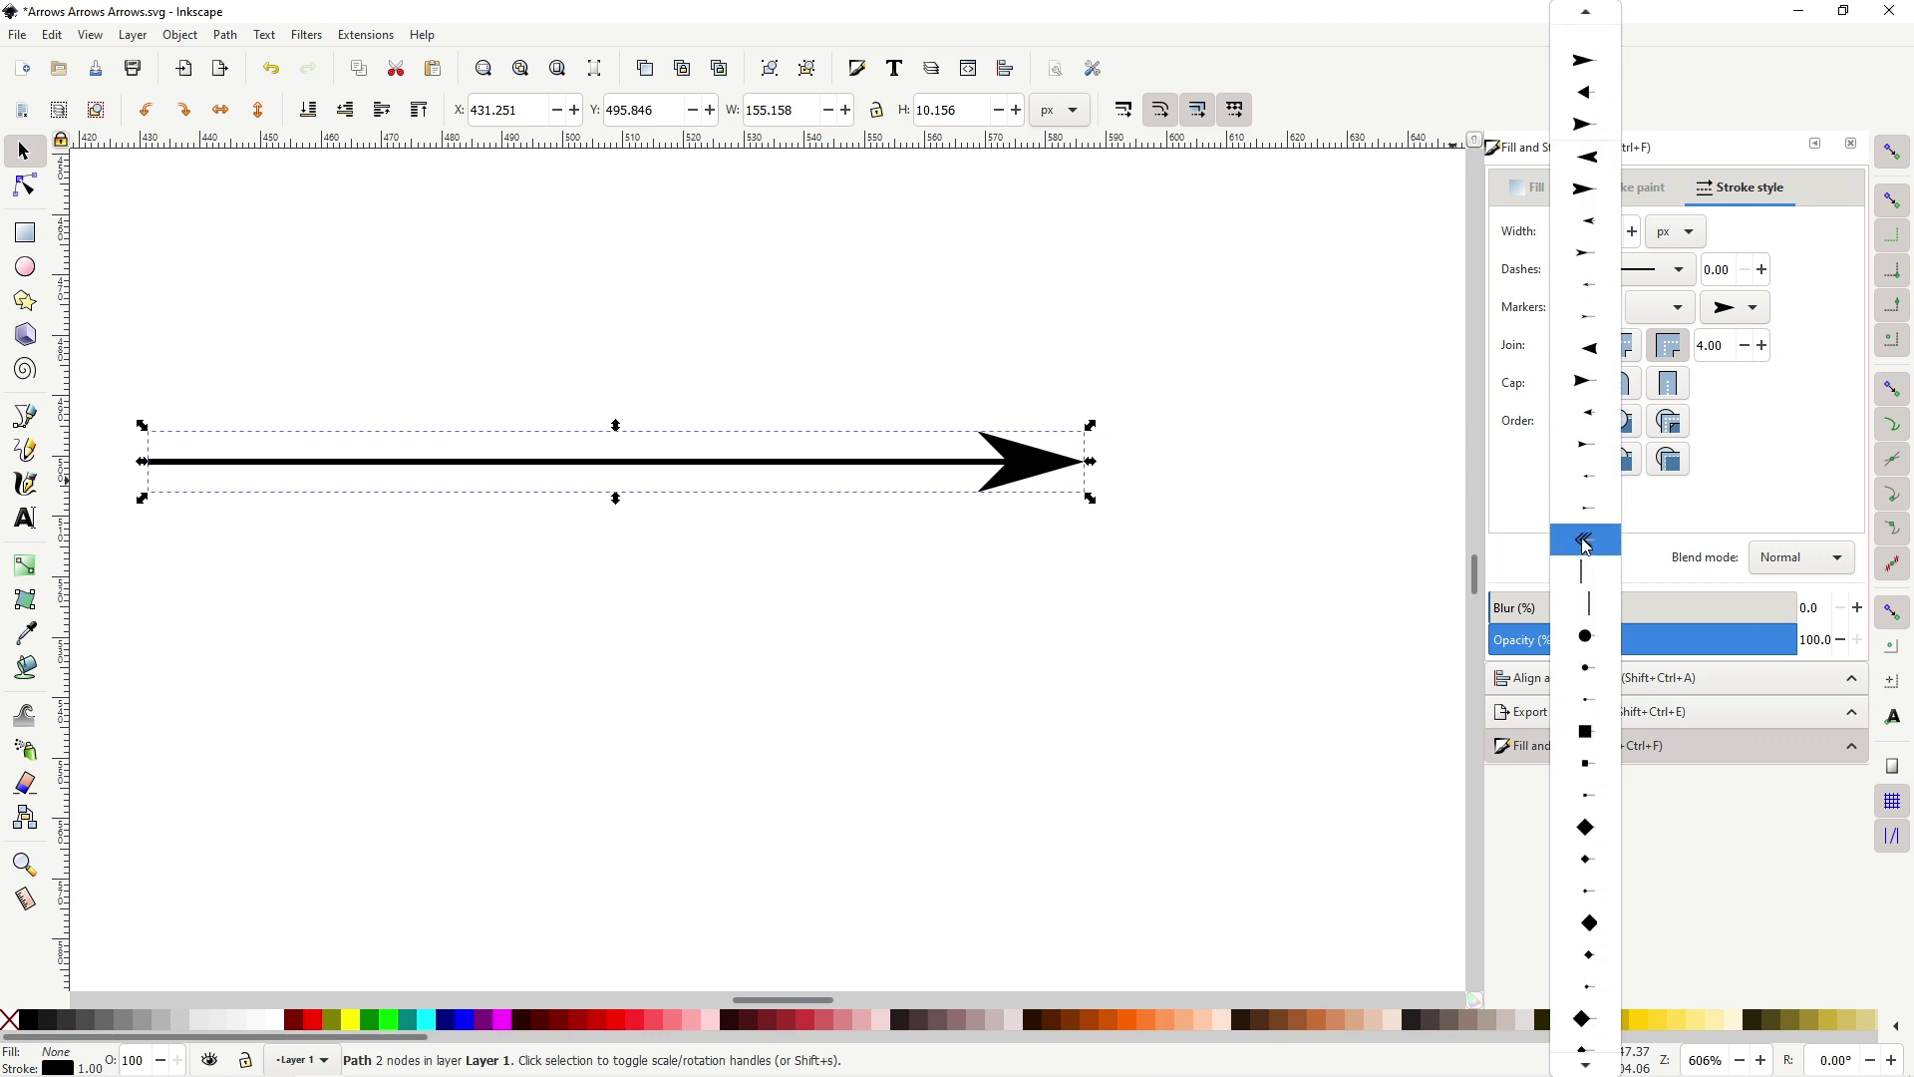
left_click(1585, 540)
scroll(1037, 534, "down", 1)
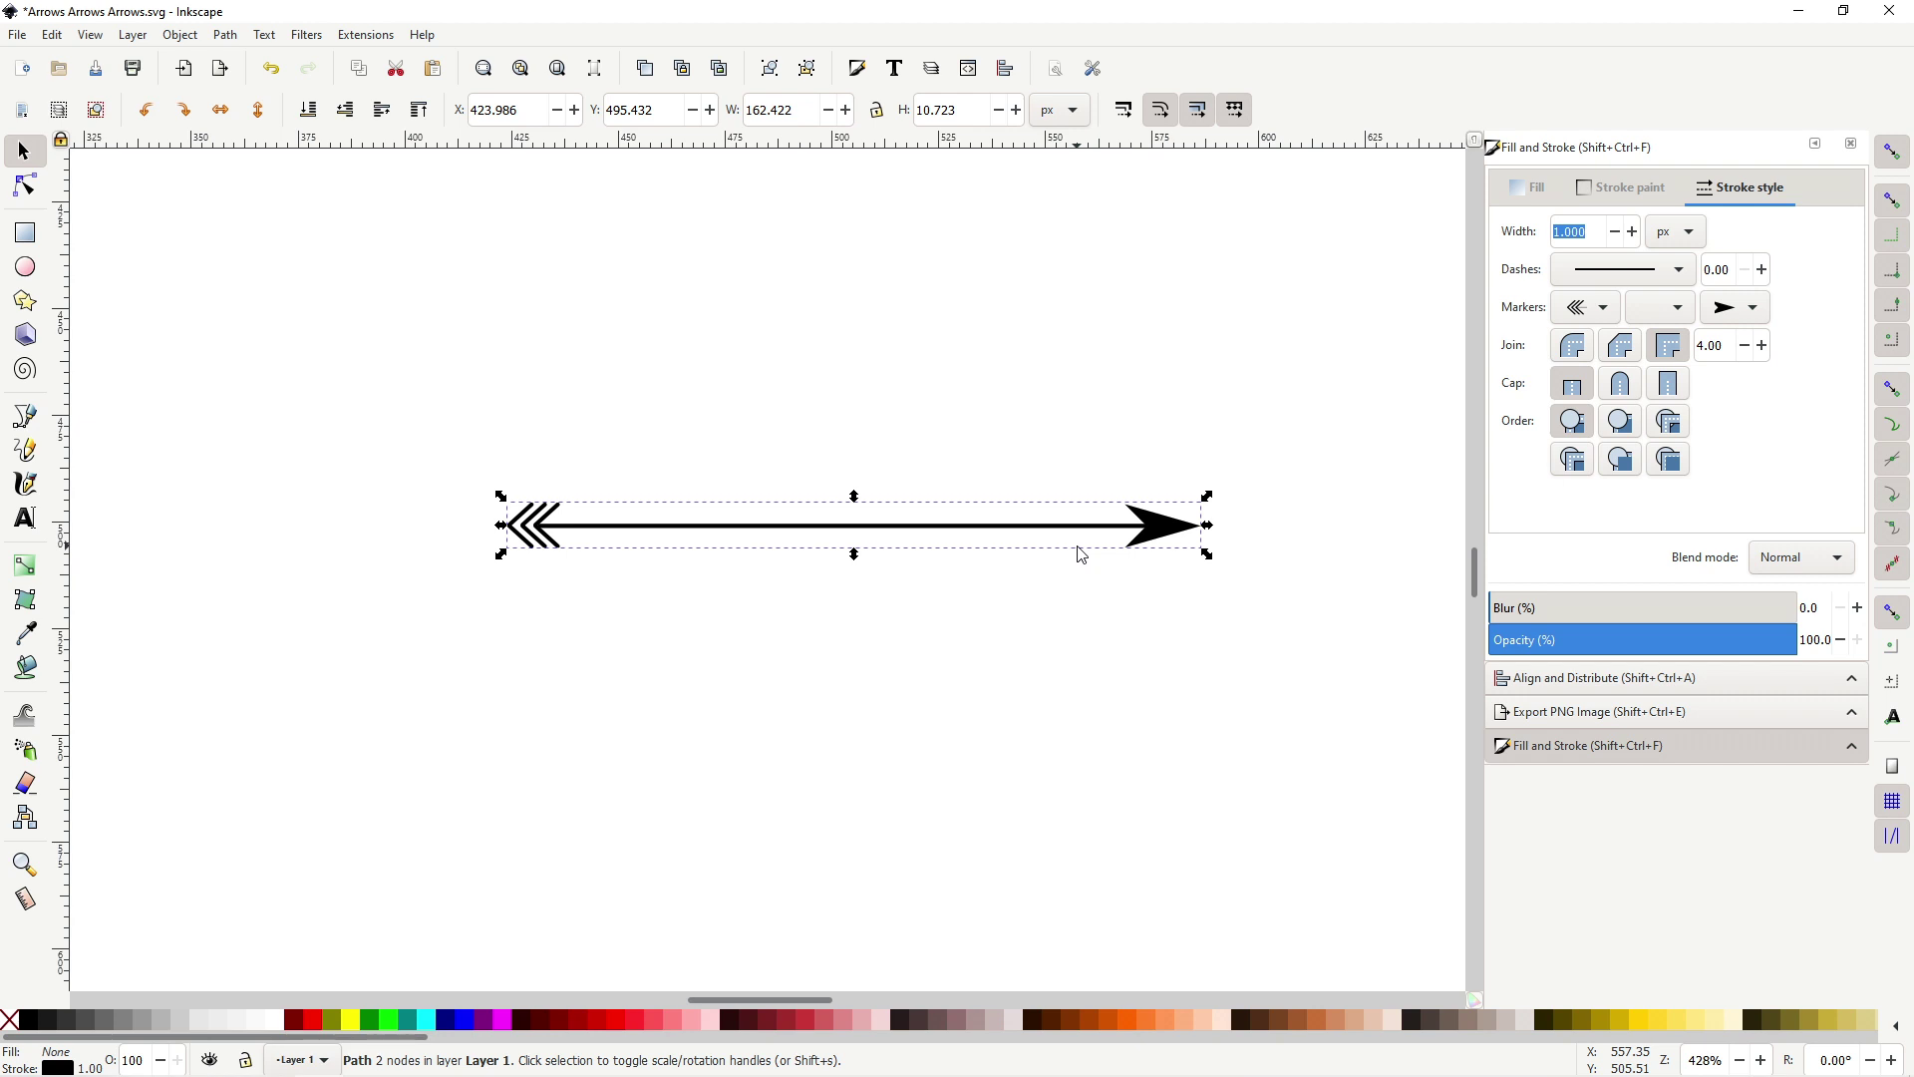
Step: Try bending the feathered arrow into an S-curve and varying its curvature with the segment and node handles
left_click(25, 190)
left_click_drag(839, 528, 876, 385)
left_click_drag(1005, 383, 939, 803)
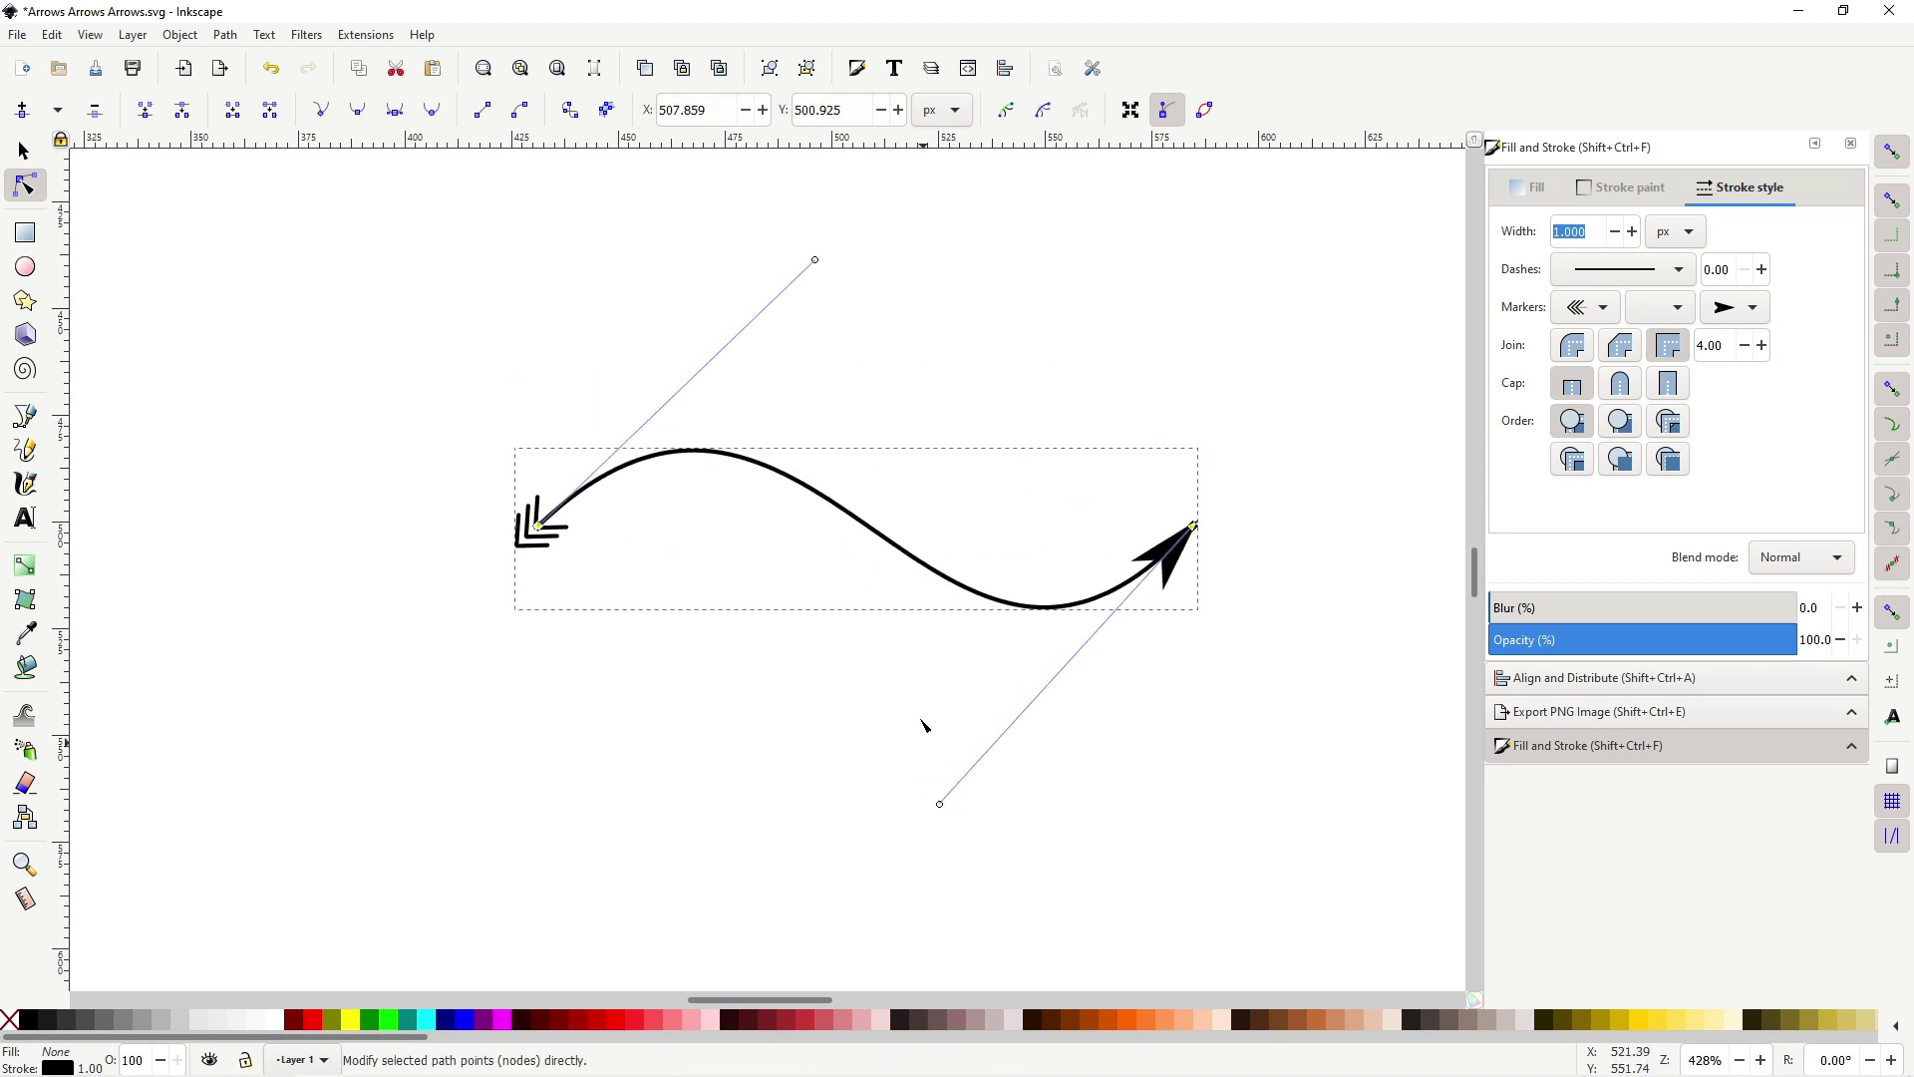
left_click_drag(816, 260, 774, 246)
scroll(855, 416, "down", 1)
left_click_drag(845, 482, 842, 503)
left_click_drag(800, 329, 812, 256)
left_click_drag(914, 712, 897, 781)
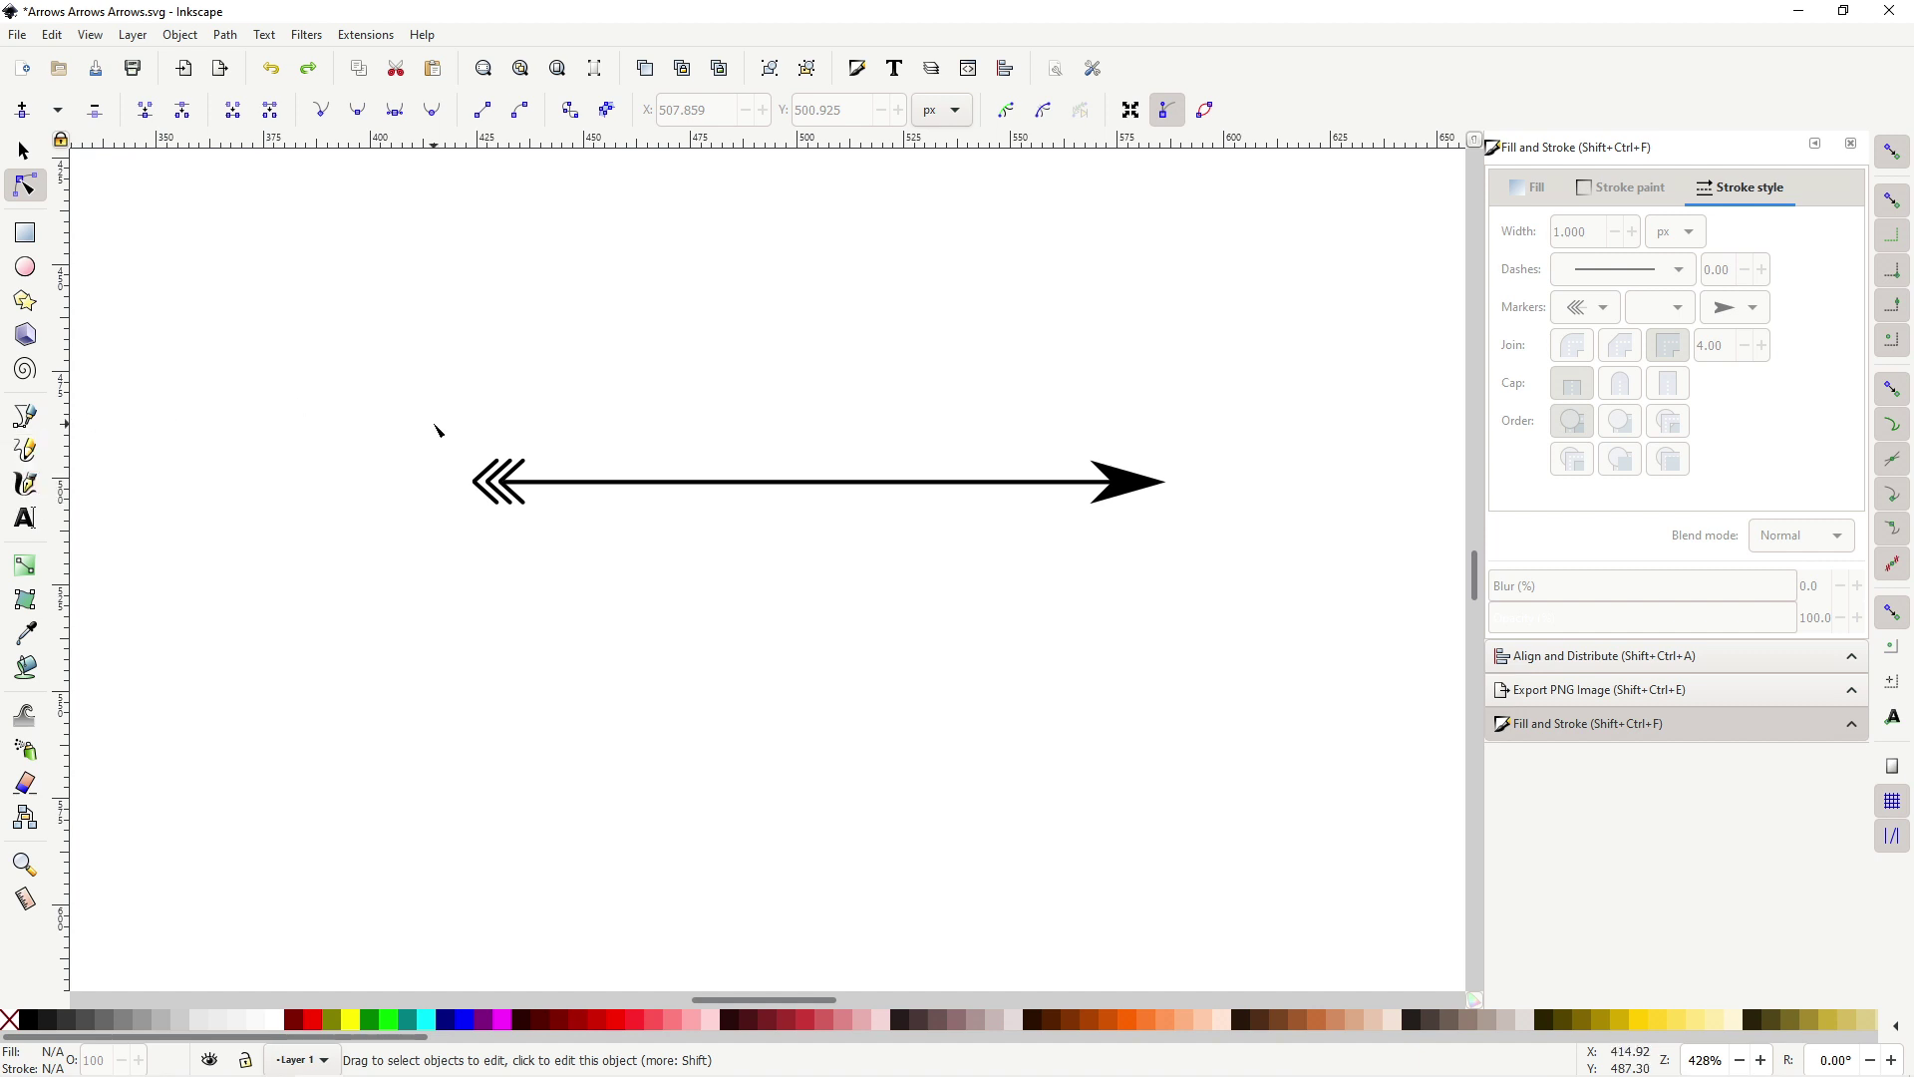
Step: Draw a straight horizontal line about 85 px long below the feathered arrow with the Pen tool
left_click(25, 415)
scroll(451, 534, "down", 4)
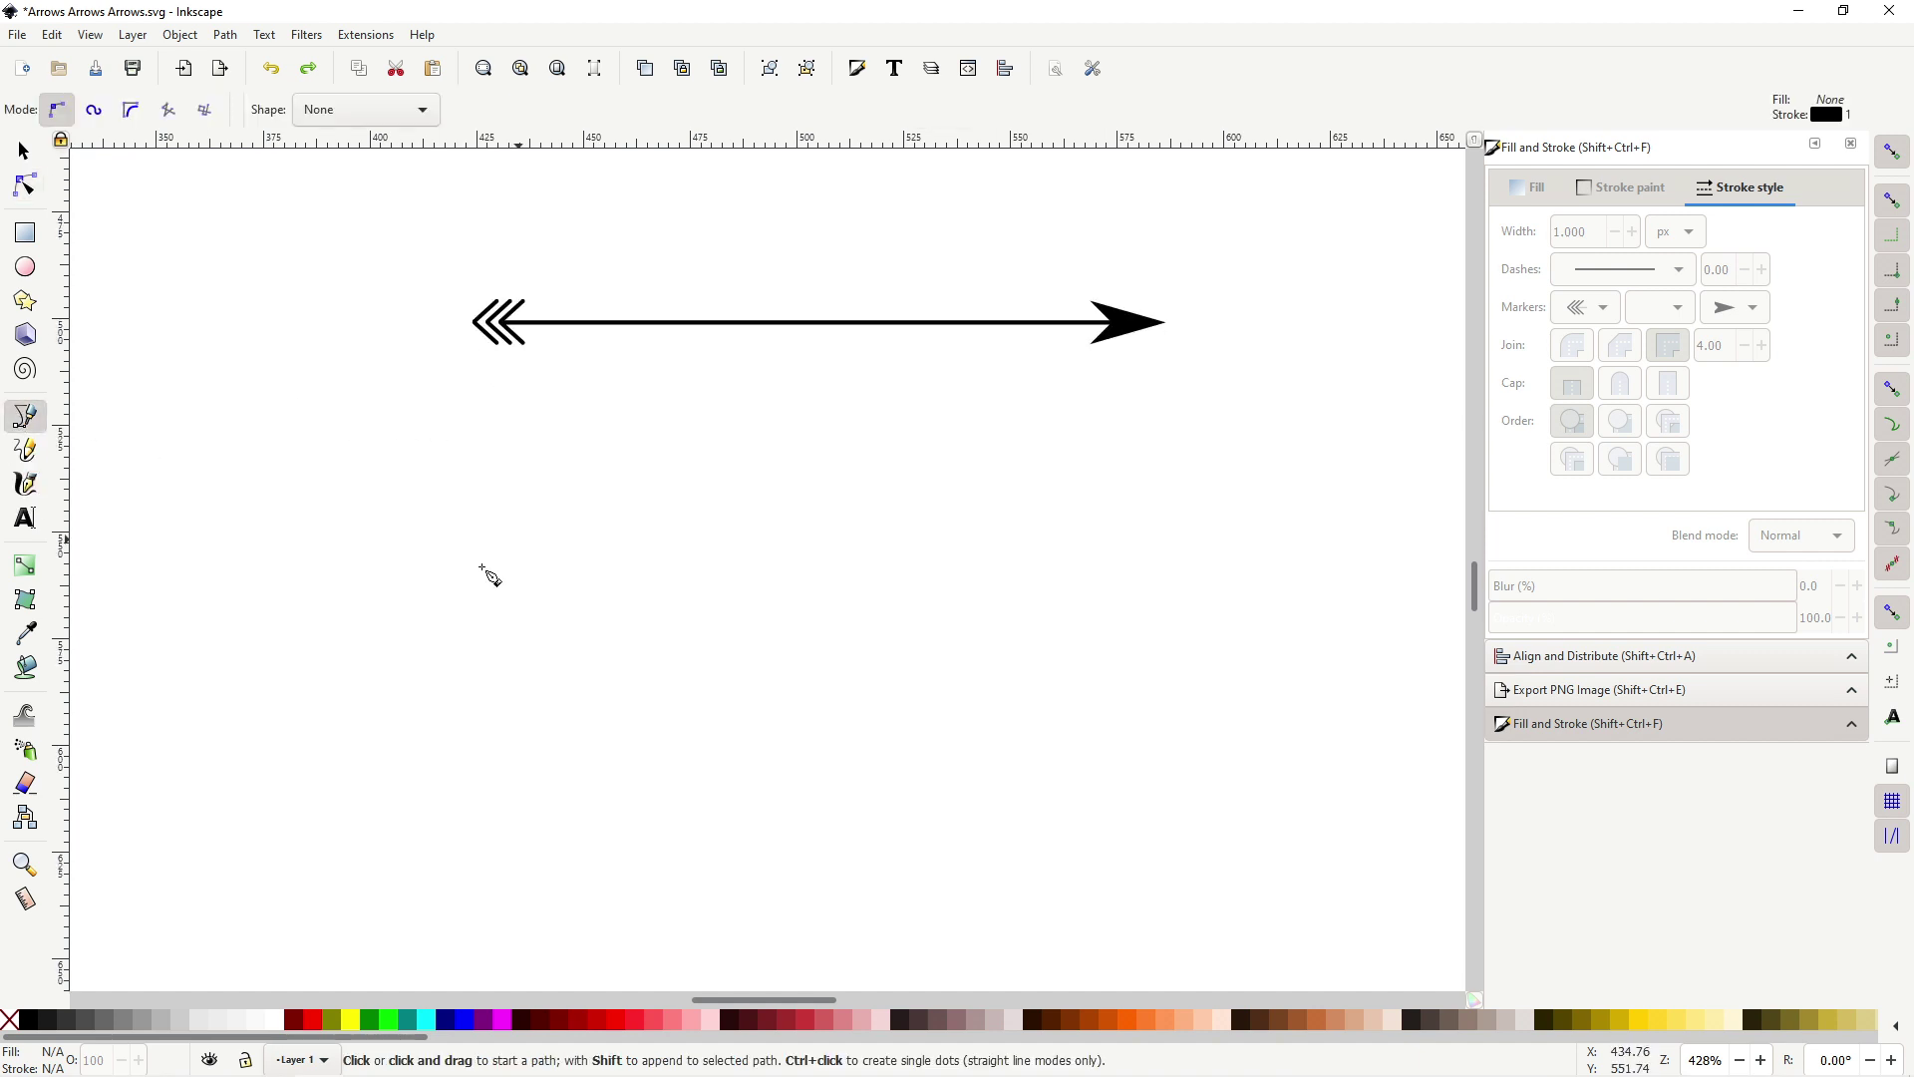
left_click(461, 621)
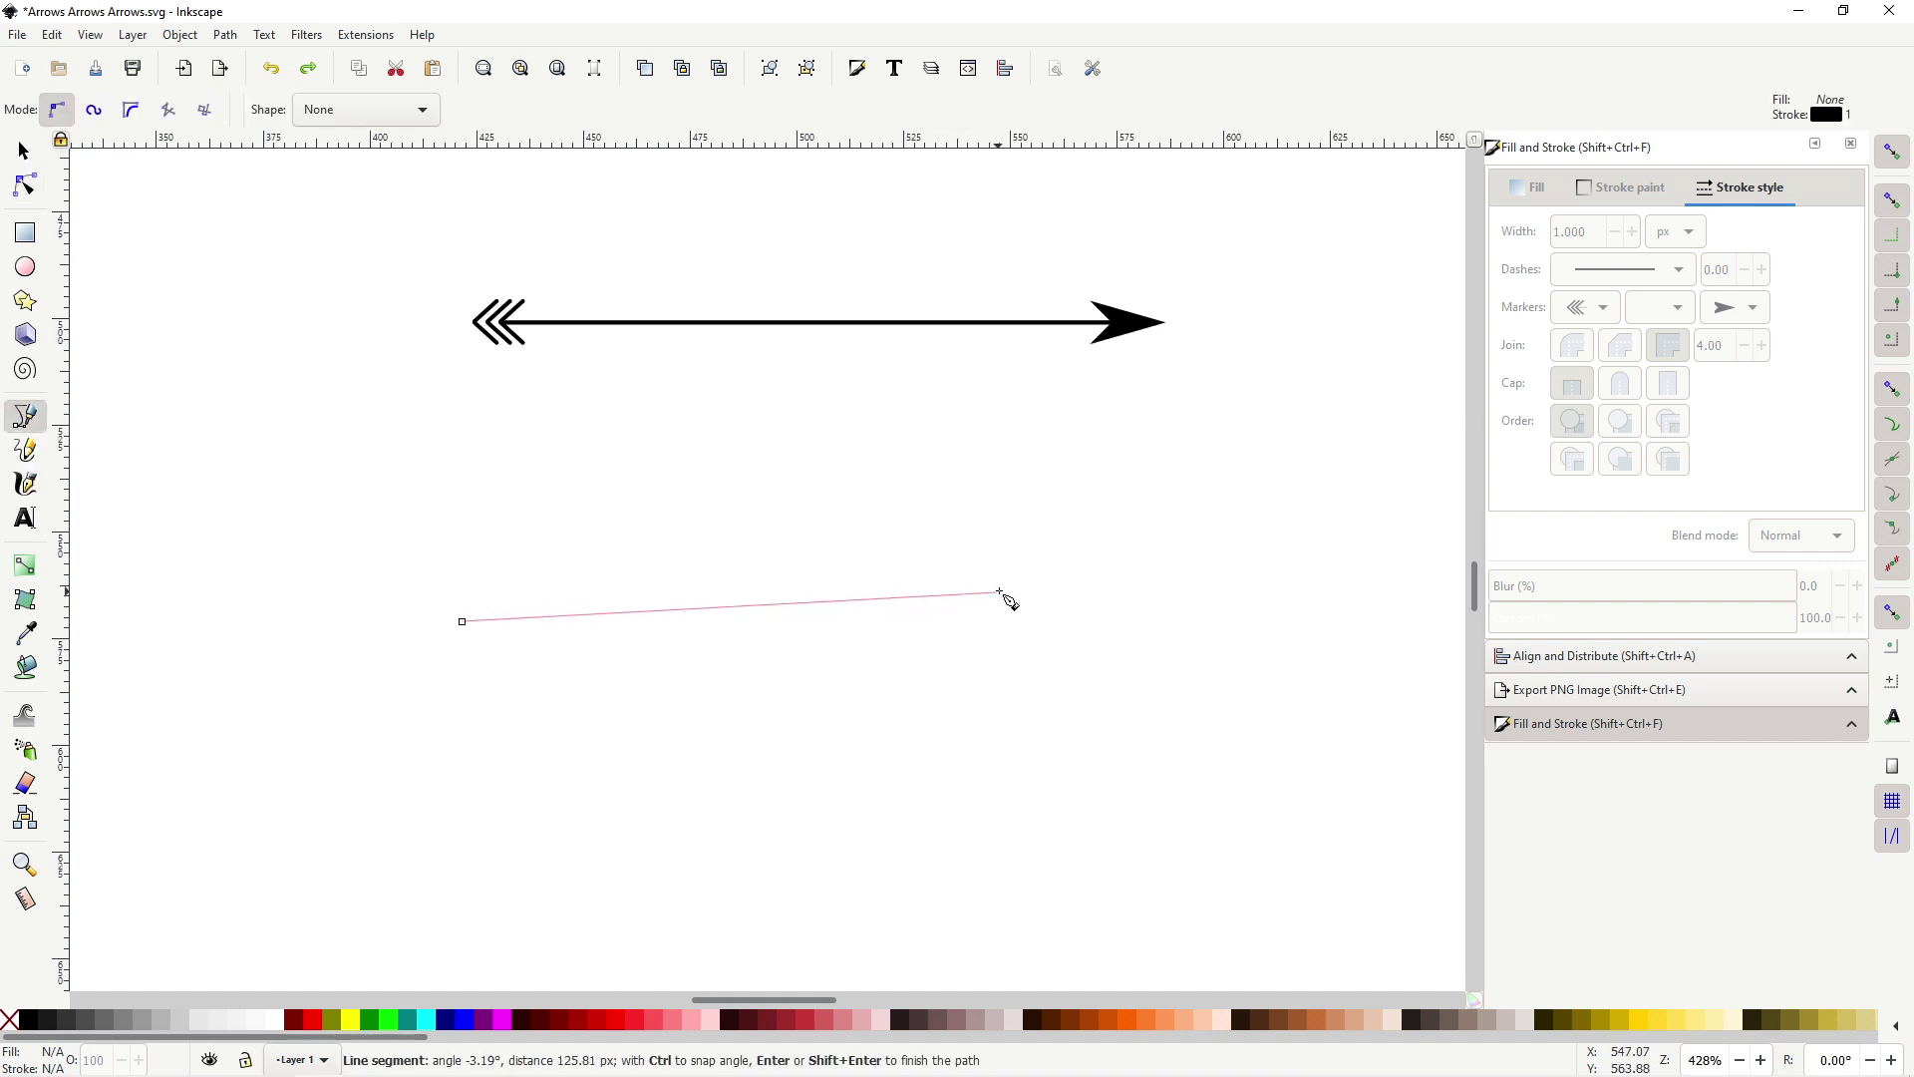
left_click(822, 641)
key("Return")
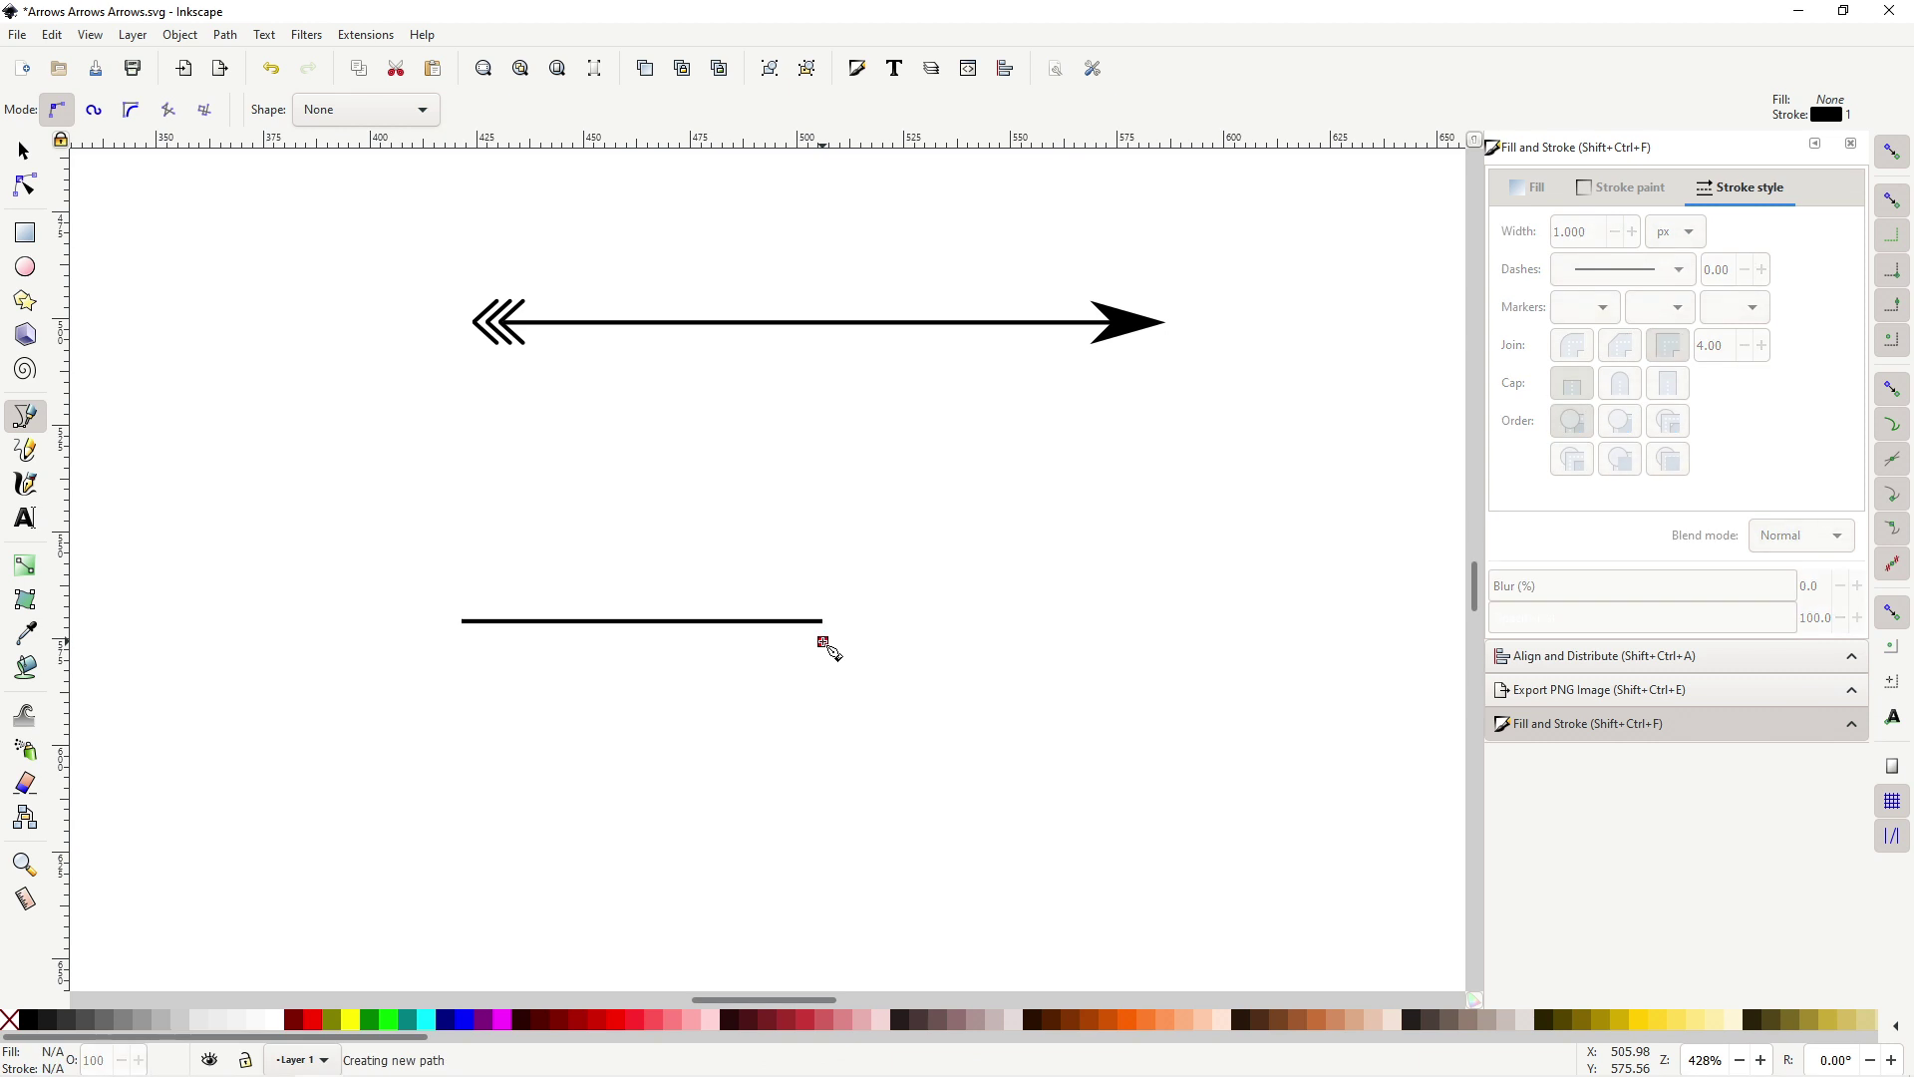
double_click(628, 696)
key("ctrl+z")
Step: Place a black right-pointing triangle about 15 by 17 px on the new line's right end, with bounding-box snapping turned off
left_click(25, 300)
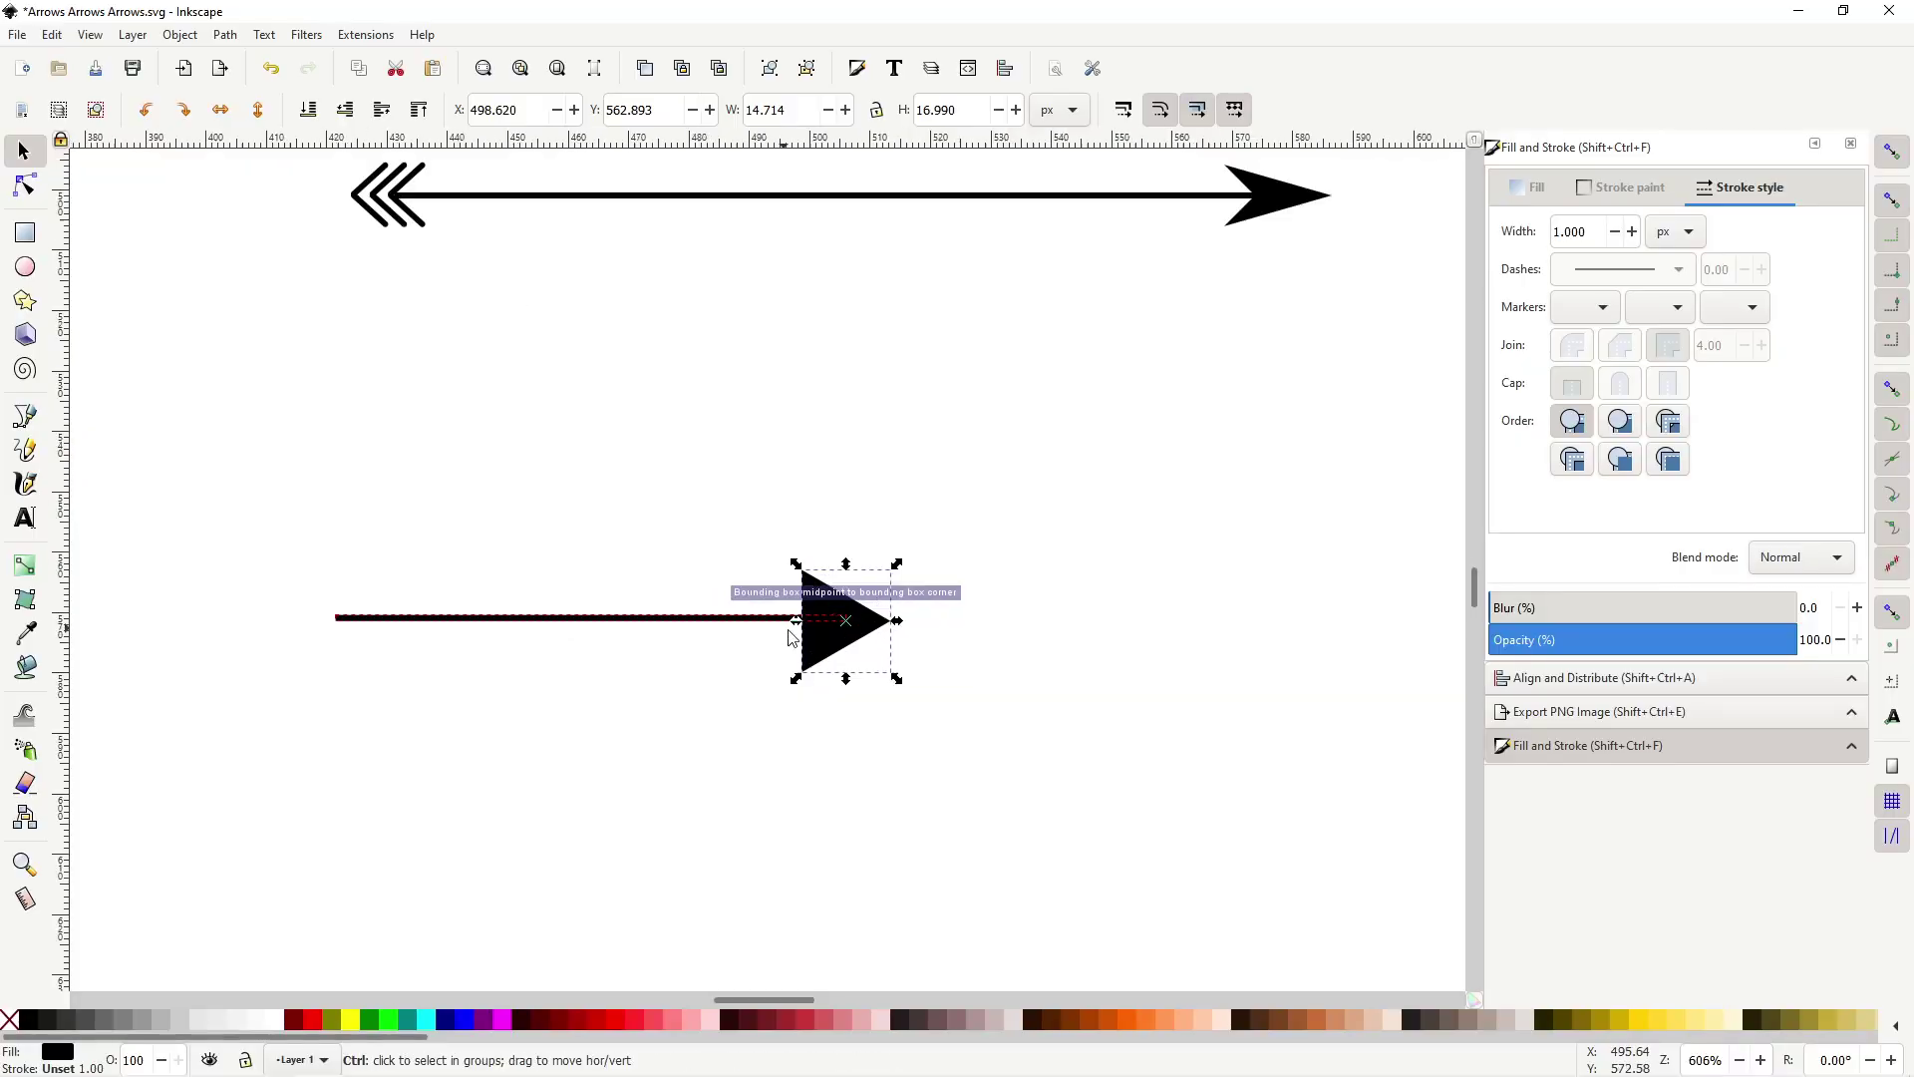
scroll(811, 628, "up", 2)
left_click_drag(923, 602, 856, 636)
left_click(1892, 200)
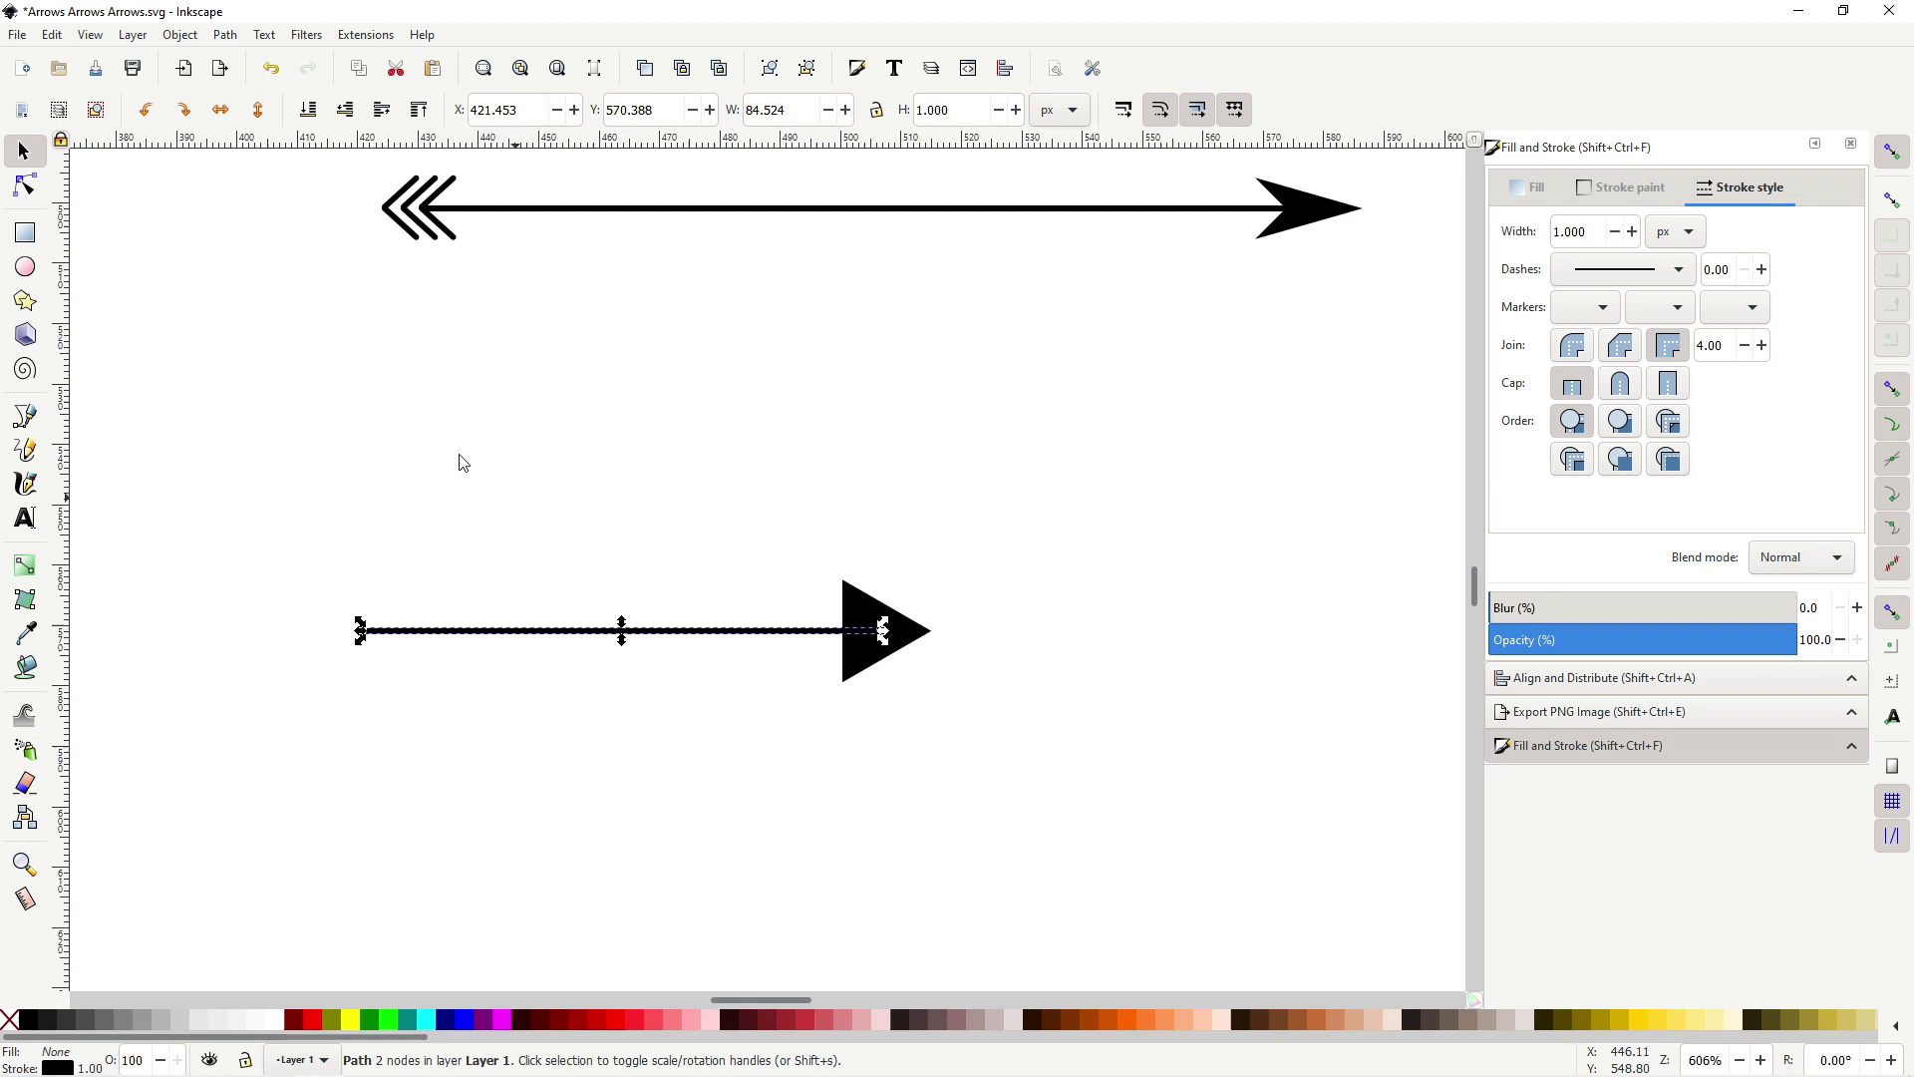
Step: Bend the line behind the triangle into a shallow S-curve that rises near its left end, and deselect it
left_click(24, 185)
left_click_drag(573, 630, 559, 548)
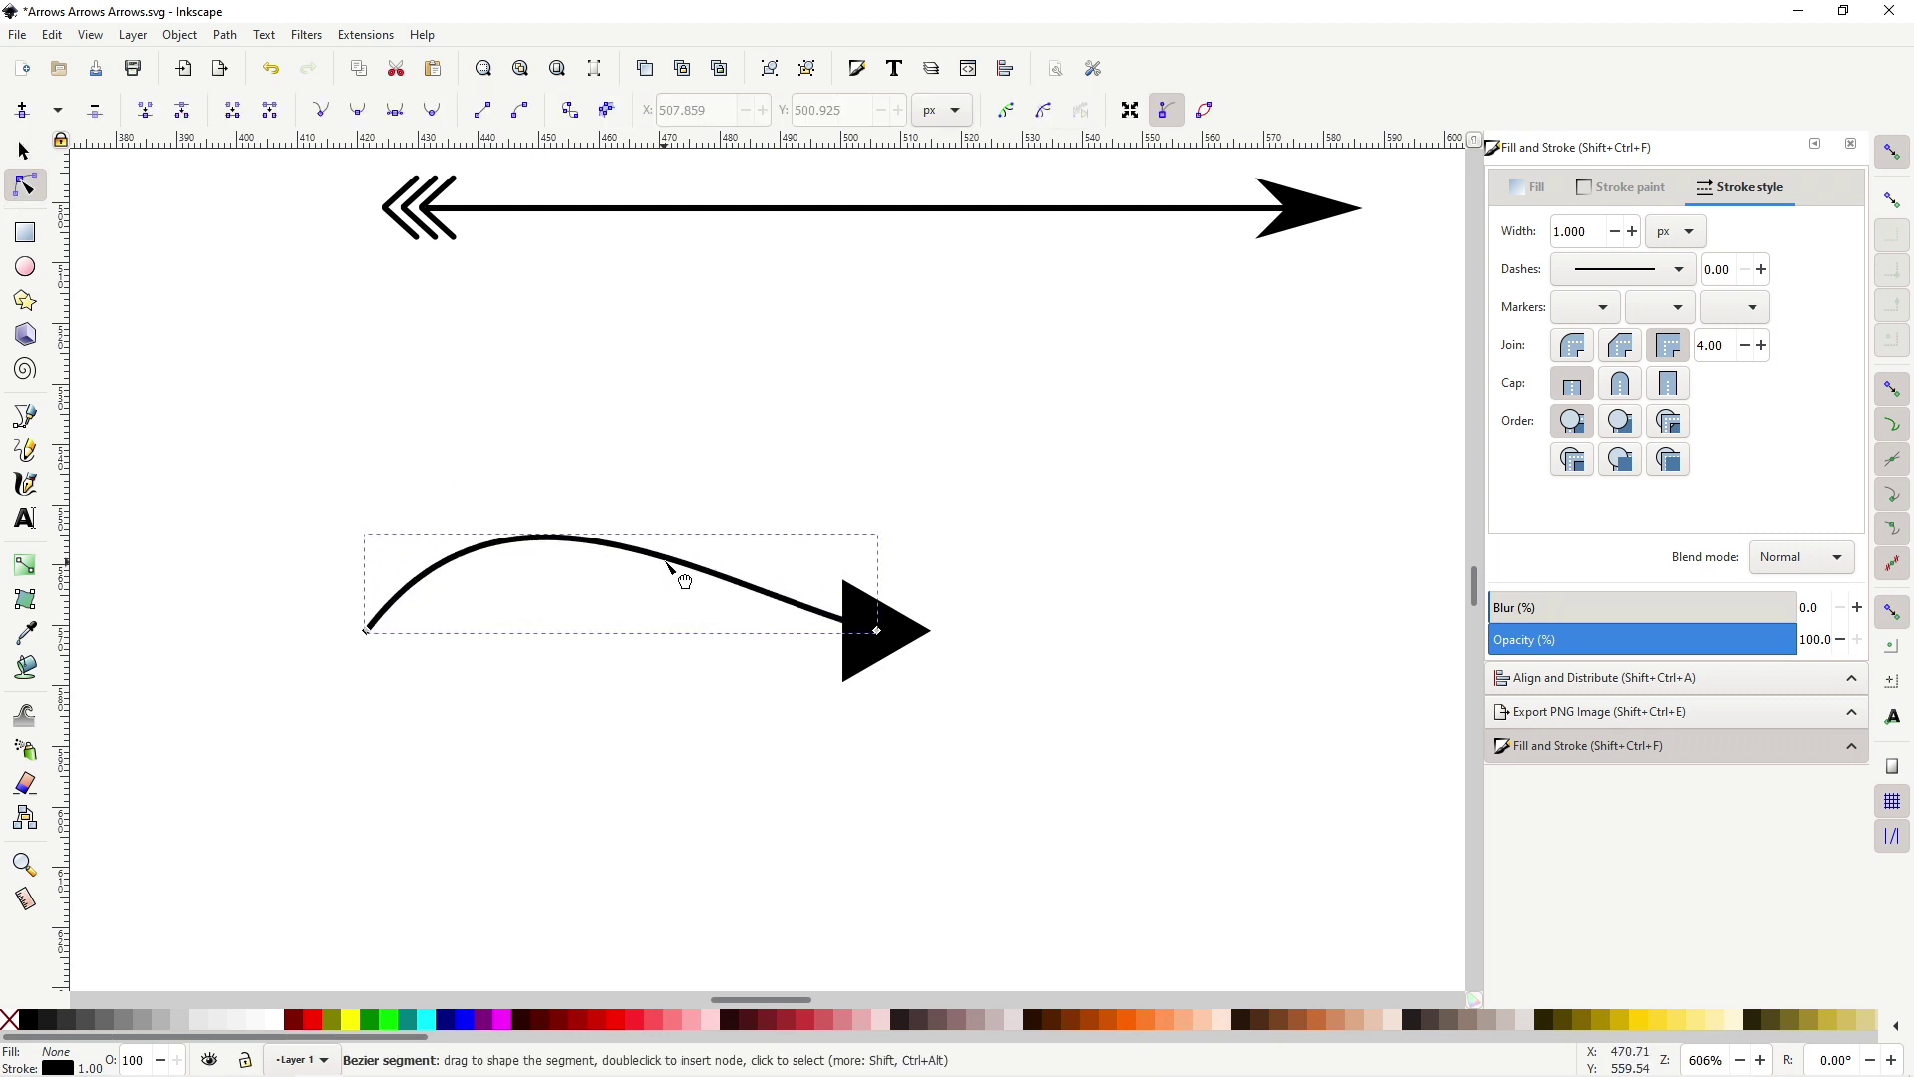
left_click_drag(673, 573, 649, 624)
left_click(888, 525)
scroll(888, 525, "down", 2, "ctrl")
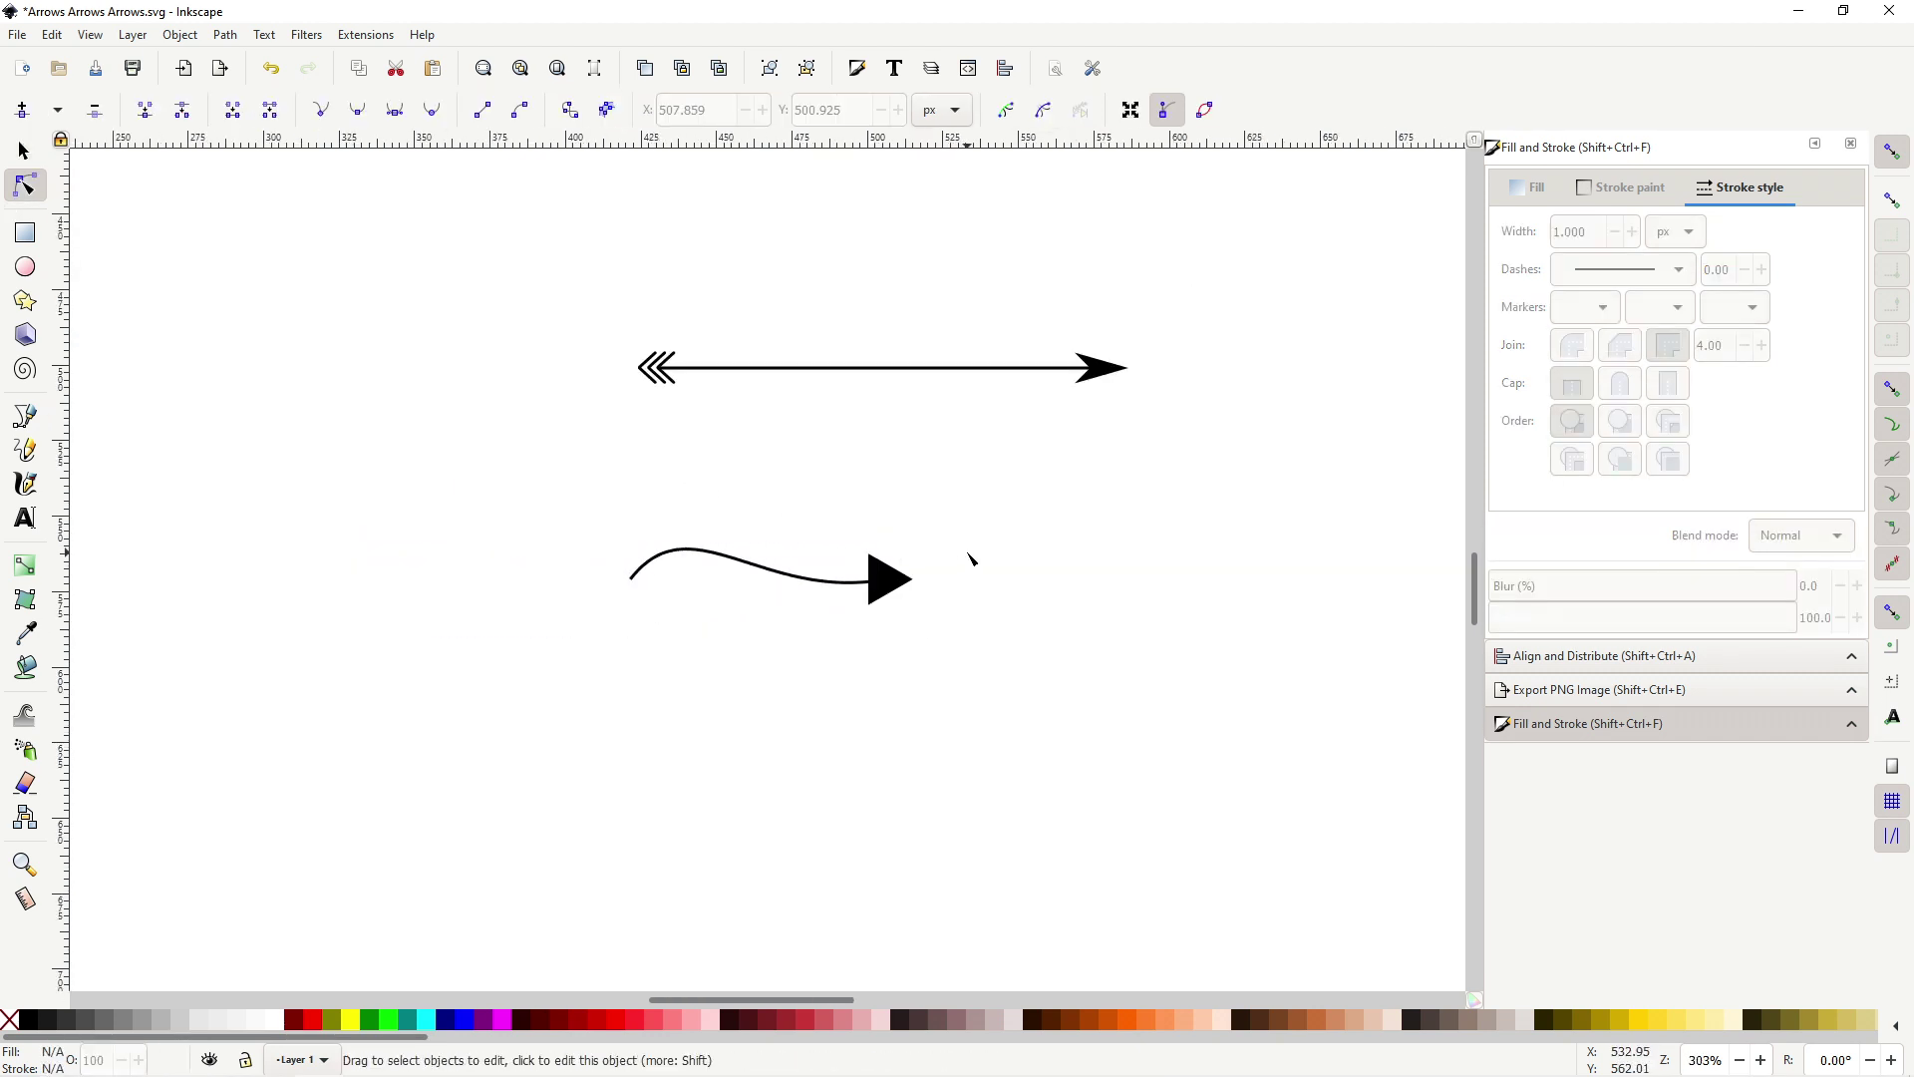